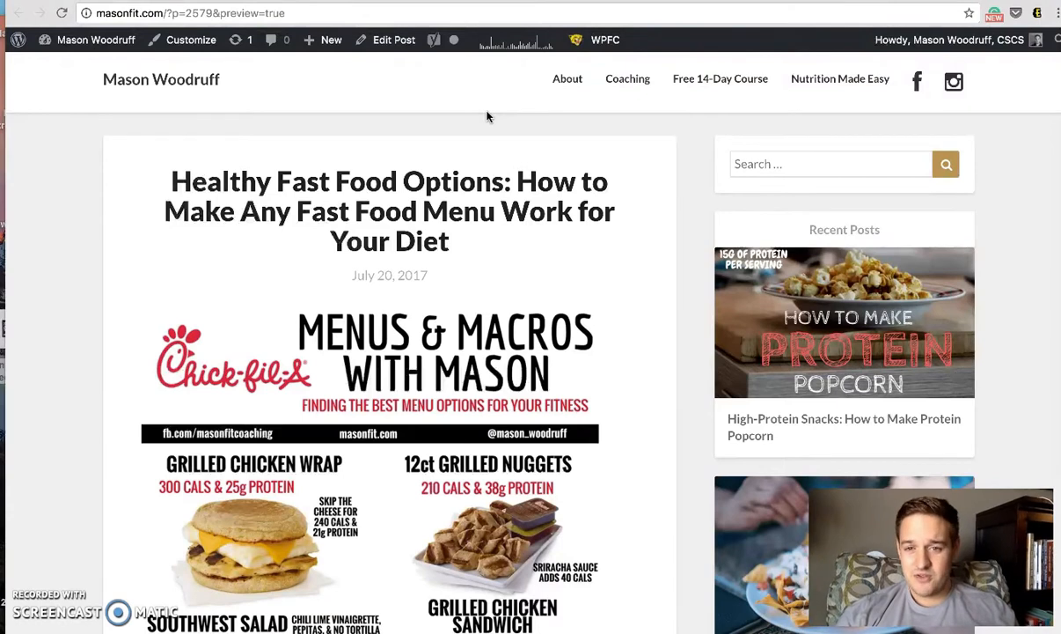
Review the restaurant menu infographics in the healthy fast food blog post, from Chick-fil-A through Sonic
scroll(471, 201, "down", 5)
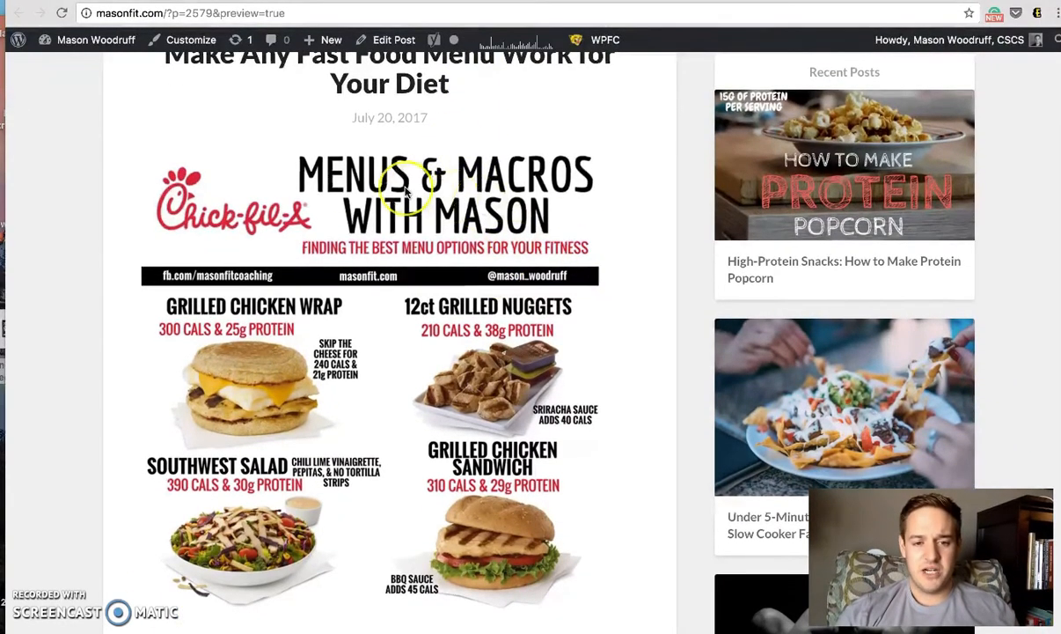
scroll(413, 180, "down", 2)
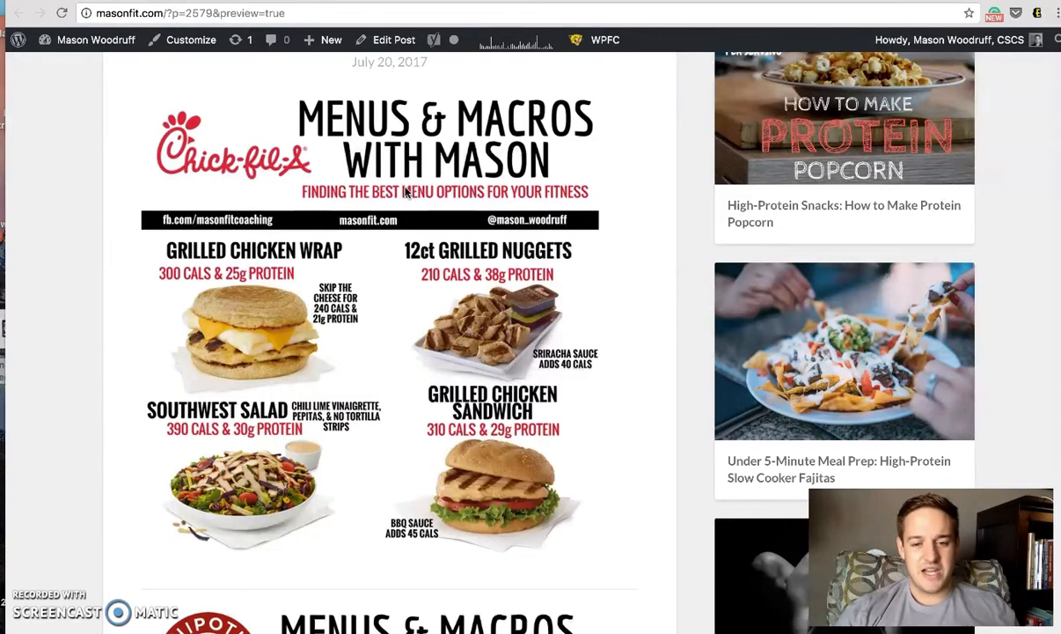
scroll(430, 297, "down", 5)
scroll(436, 303, "down", 4)
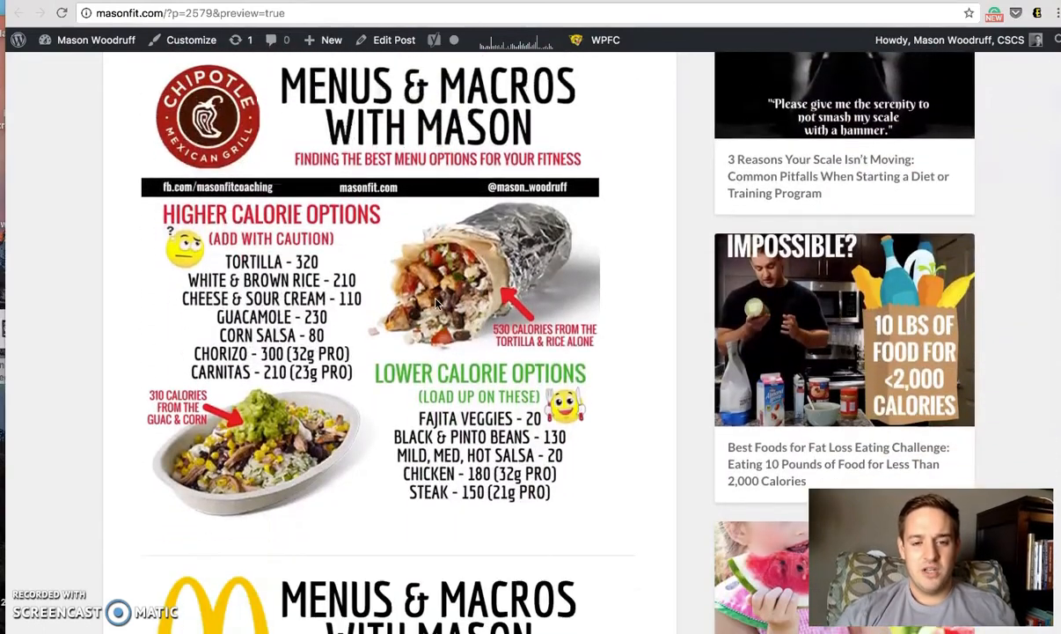
scroll(435, 304, "up", 1)
scroll(436, 303, "down", 7)
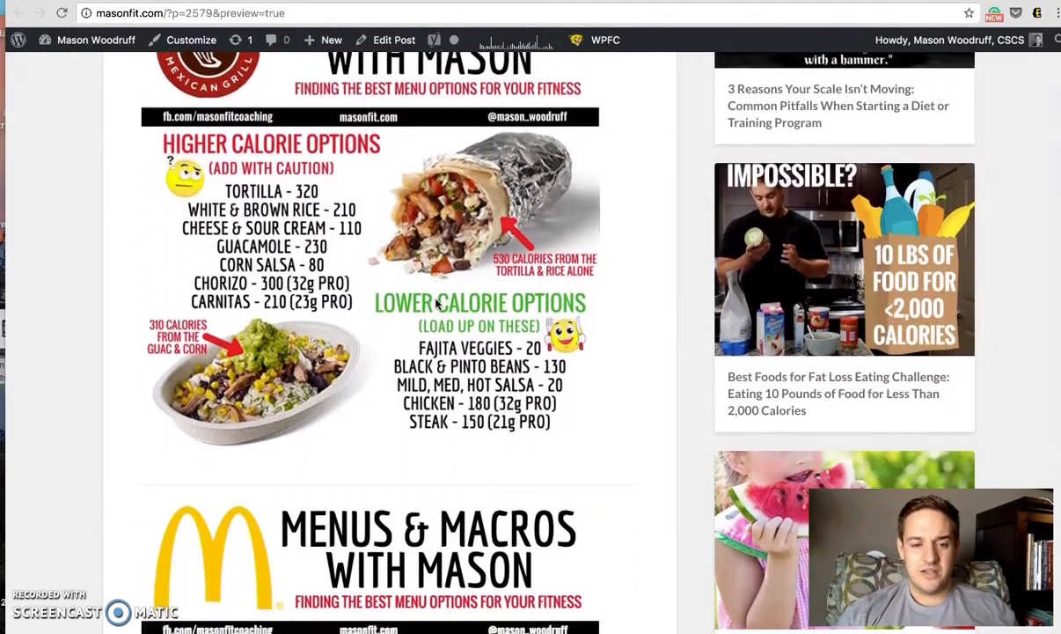
scroll(436, 304, "up", 3)
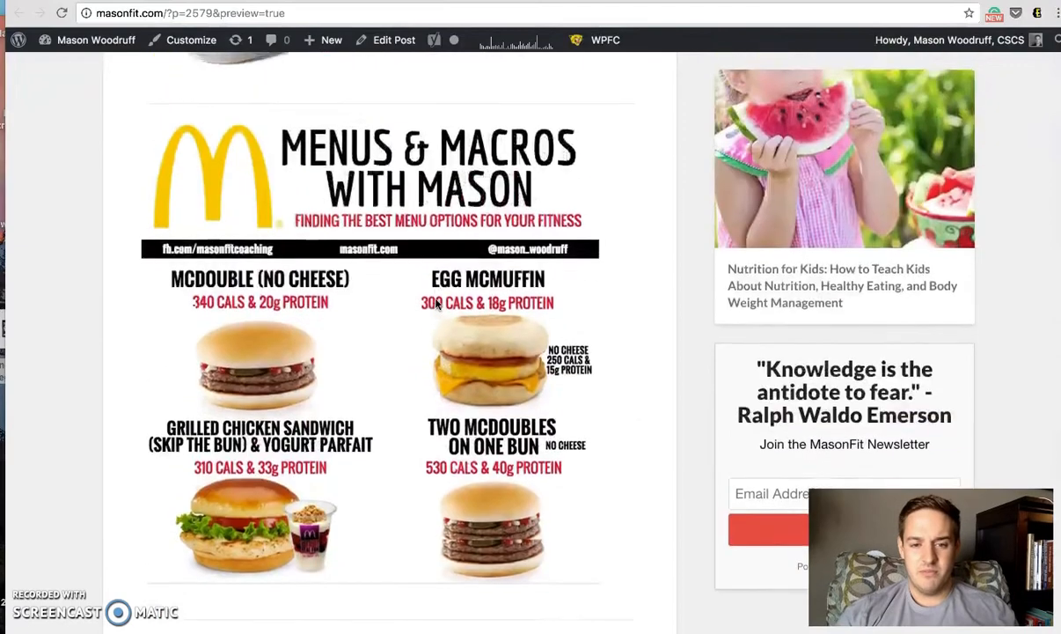
scroll(436, 304, "down", 4)
scroll(436, 303, "down", 4)
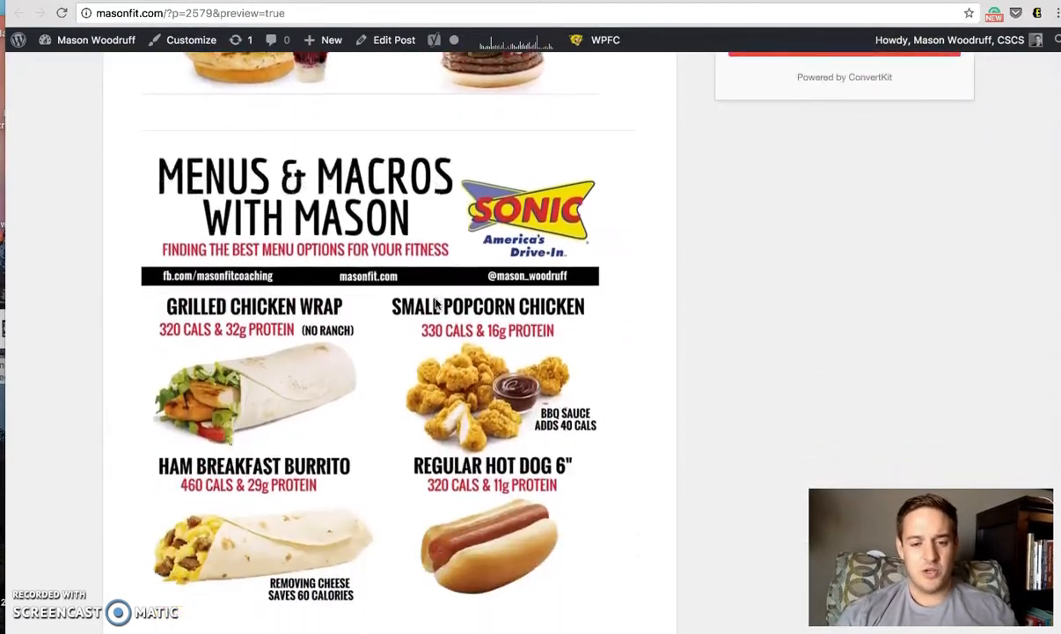
Switch to the Canva design comparing peanut butter and almond butter and examine its layout
left_click(606, 2)
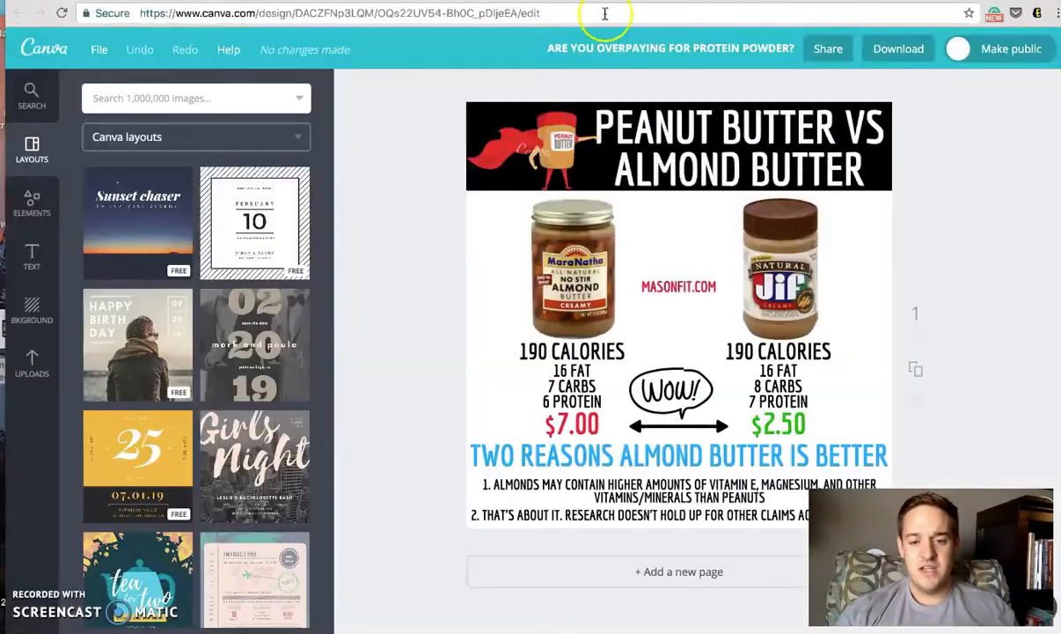
scroll(601, 264, "down", 1)
scroll(602, 264, "up", 1)
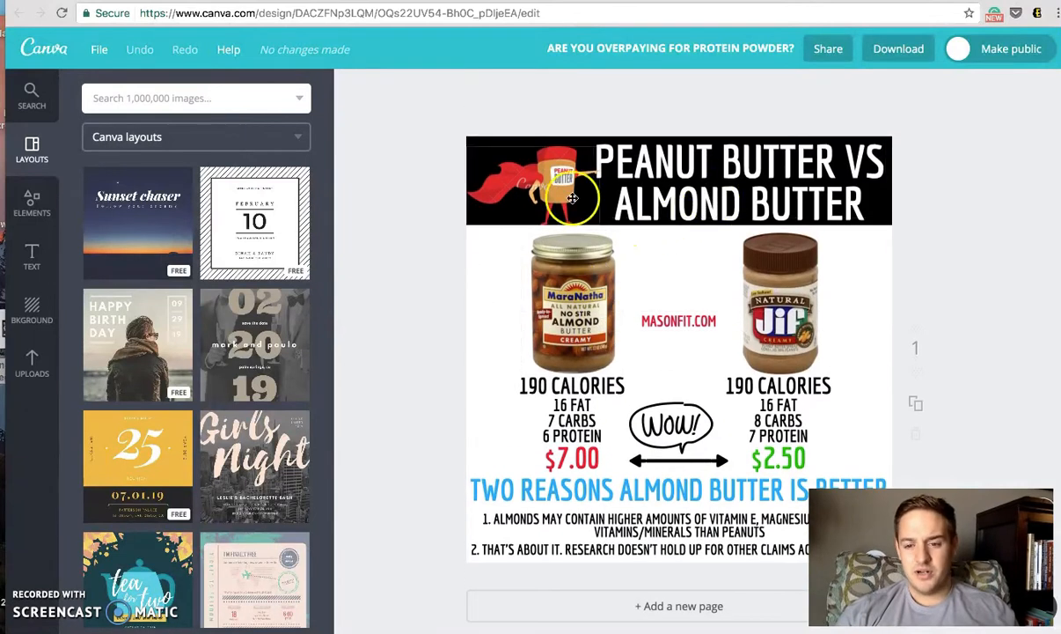
scroll(616, 316, "down", 1)
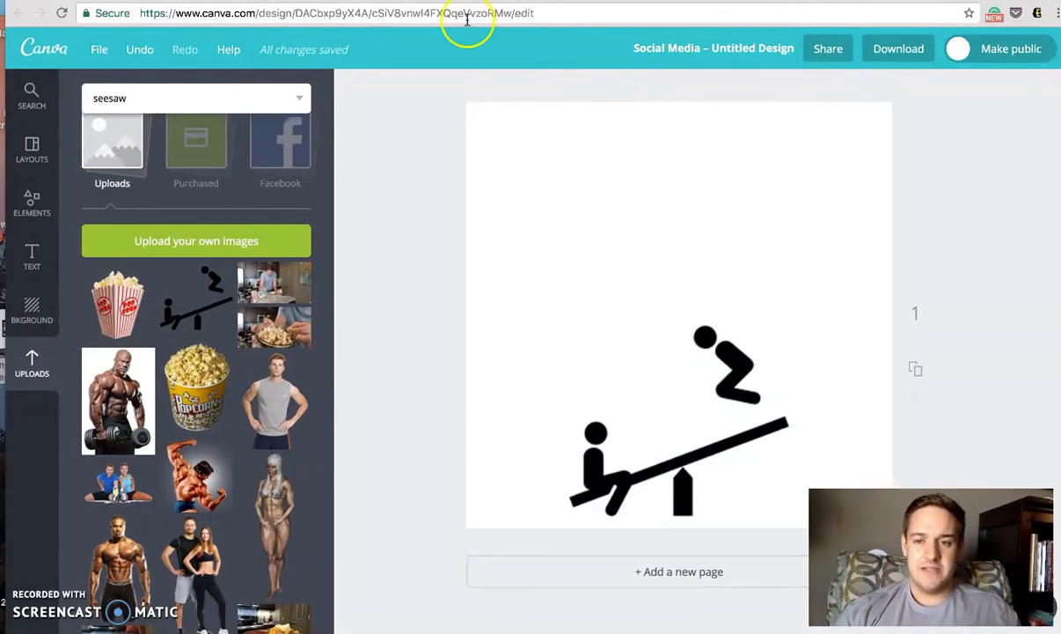
Open the Canva home page in a separate tab from the untitled social media design
right_click(48, 46)
left_click(85, 57)
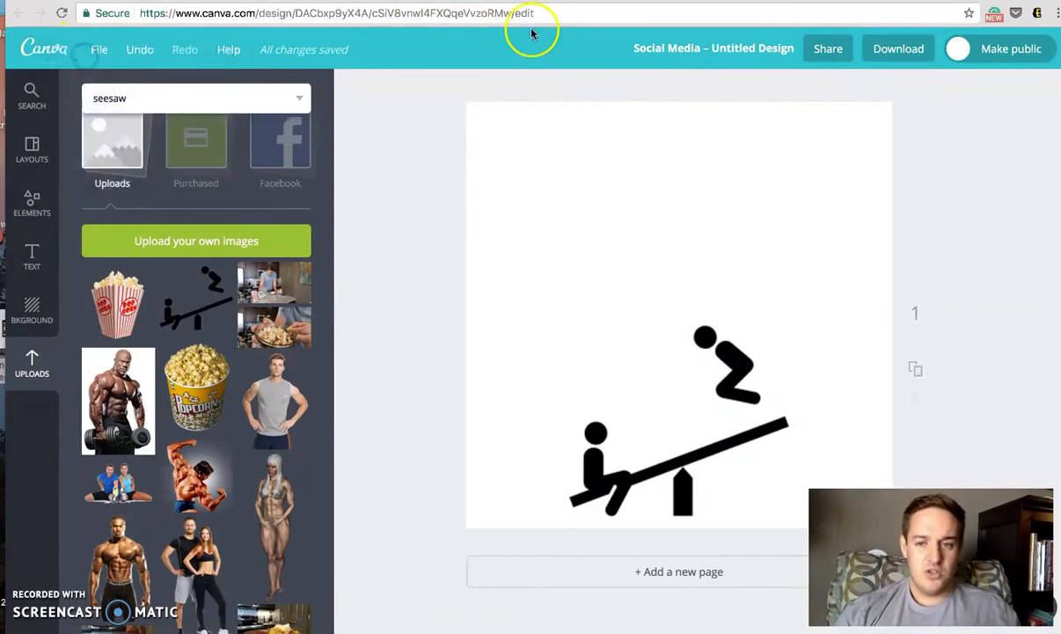
left_click(626, 1)
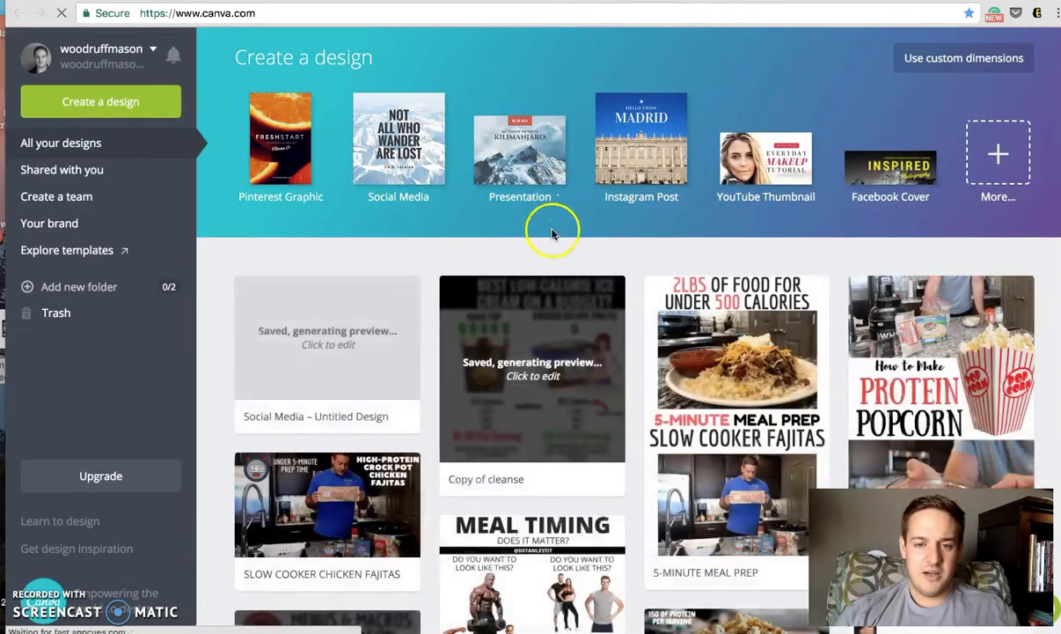
Look through the saved designs on the home page and bring up more design types
scroll(556, 376, "down", 8)
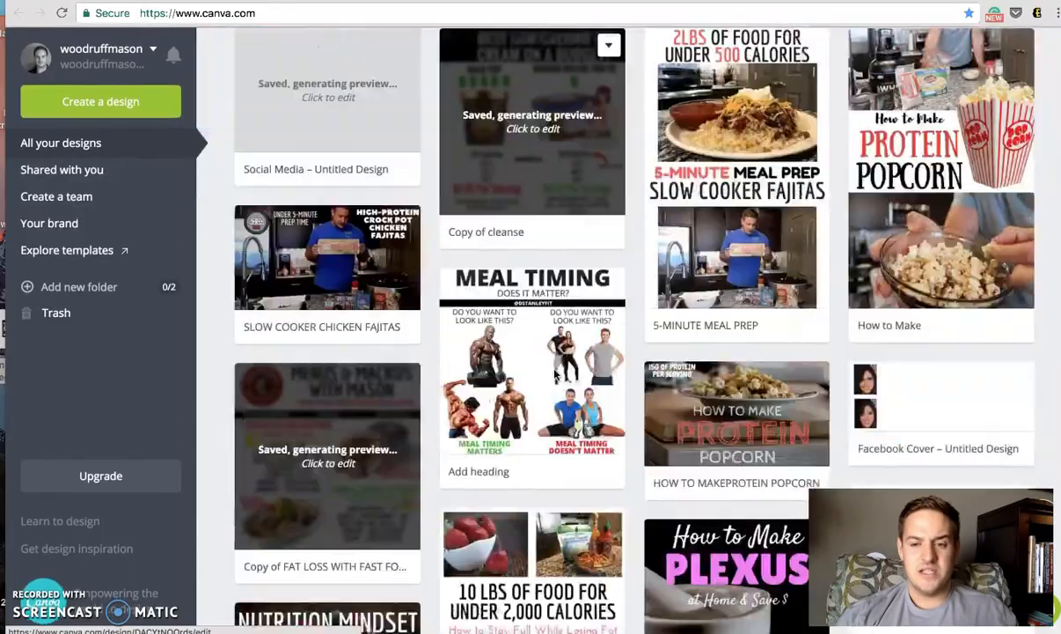
scroll(556, 376, "up", 8)
scroll(556, 375, "down", 2)
scroll(556, 376, "down", 5)
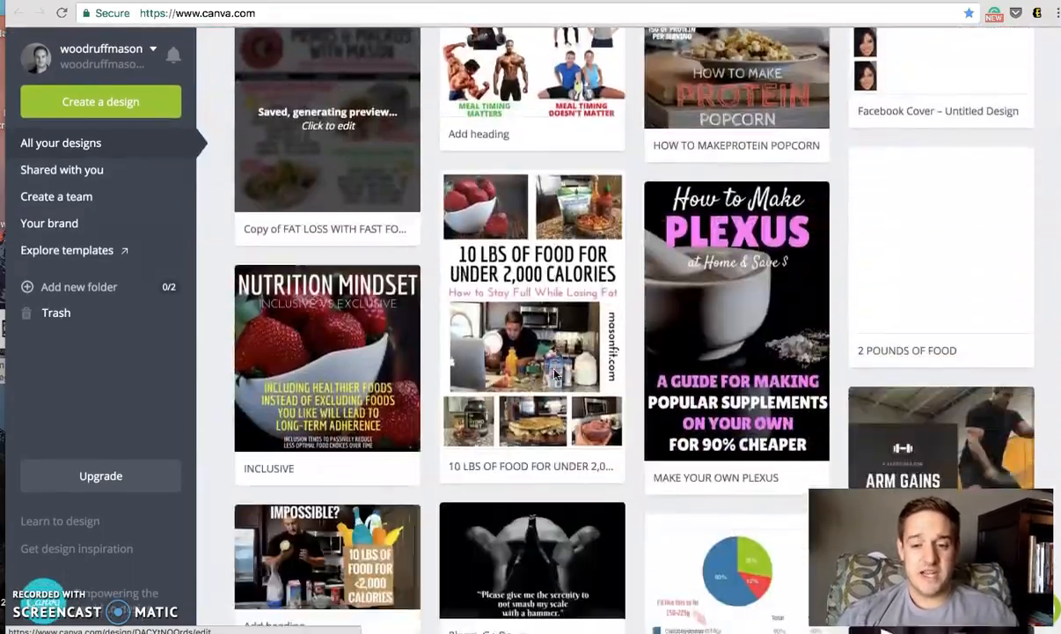
scroll(556, 375, "up", 7)
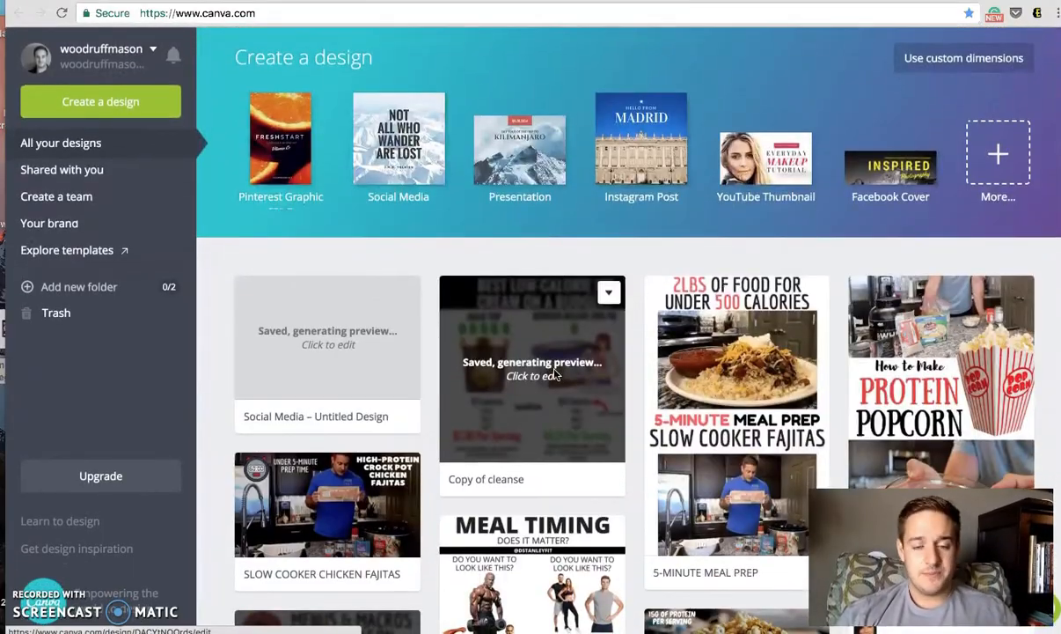
scroll(556, 376, "down", 8)
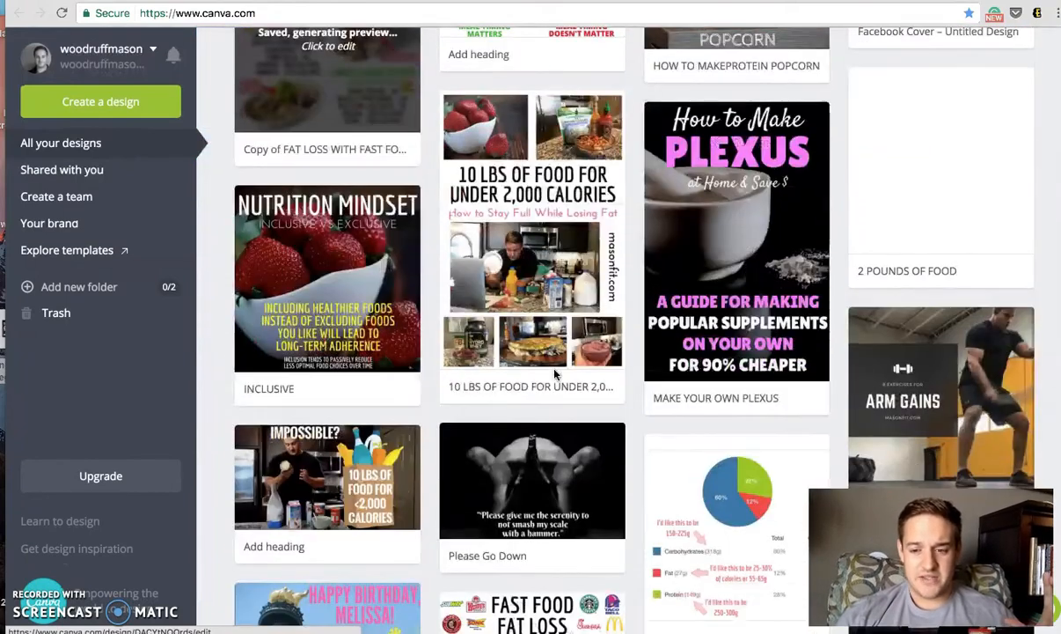
left_click(558, 515)
scroll(558, 515, "down", 4)
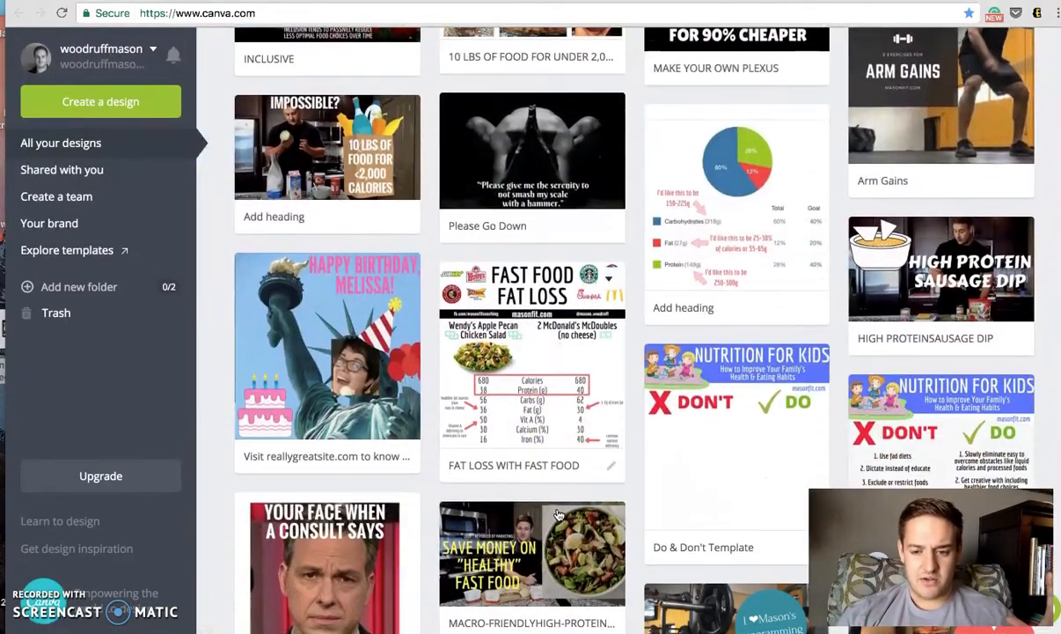
scroll(548, 387, "down", 2)
scroll(546, 370, "up", 3)
scroll(543, 334, "up", 3)
scroll(544, 334, "up", 10)
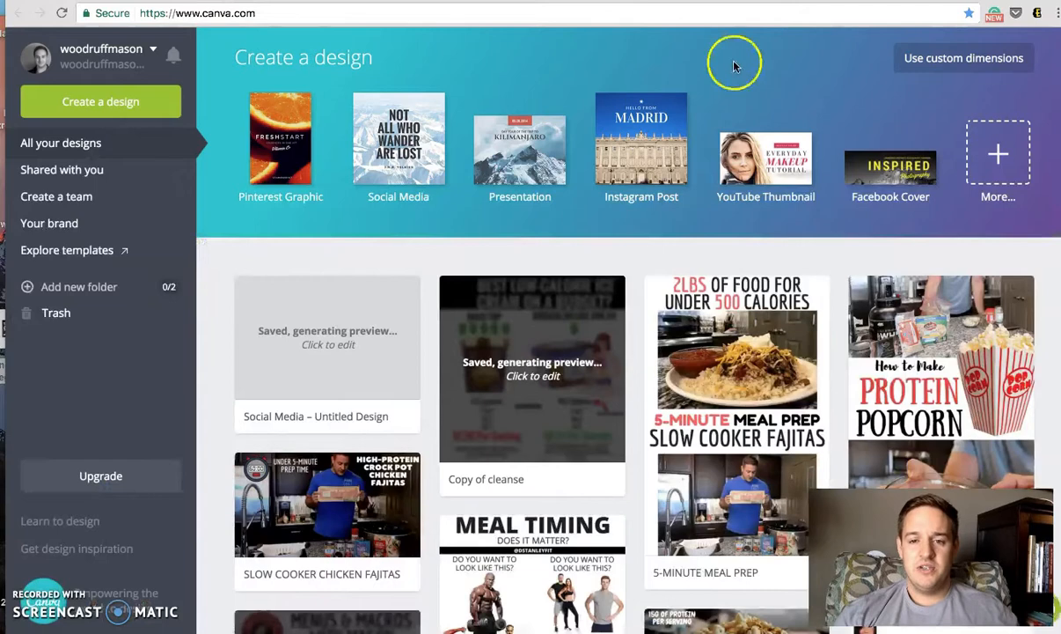
left_click(997, 154)
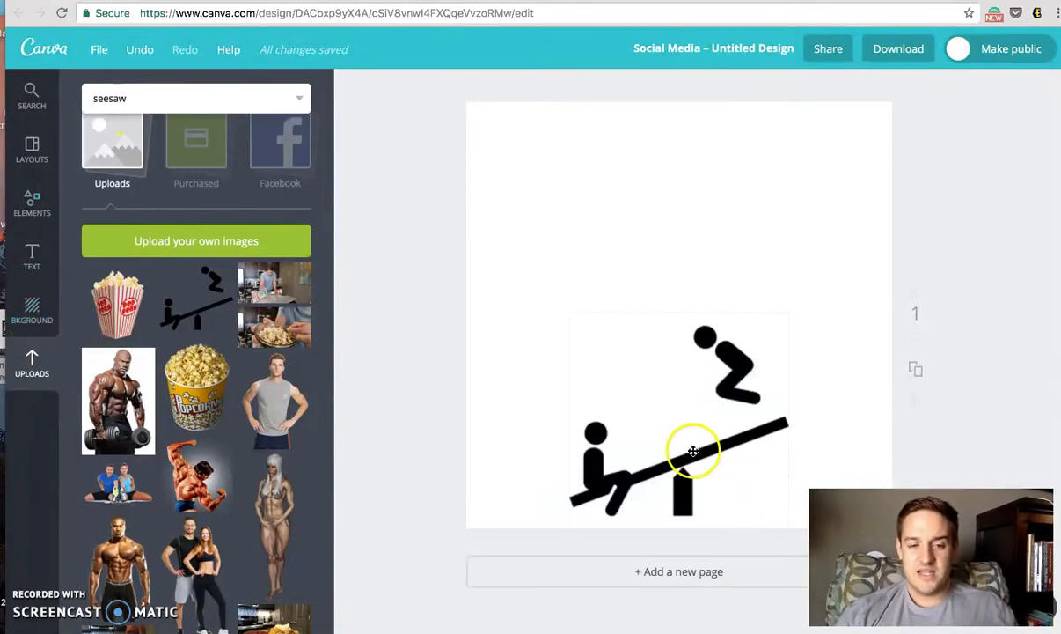
Search the illustration library for seesaw in the untitled social media design
left_click(220, 101)
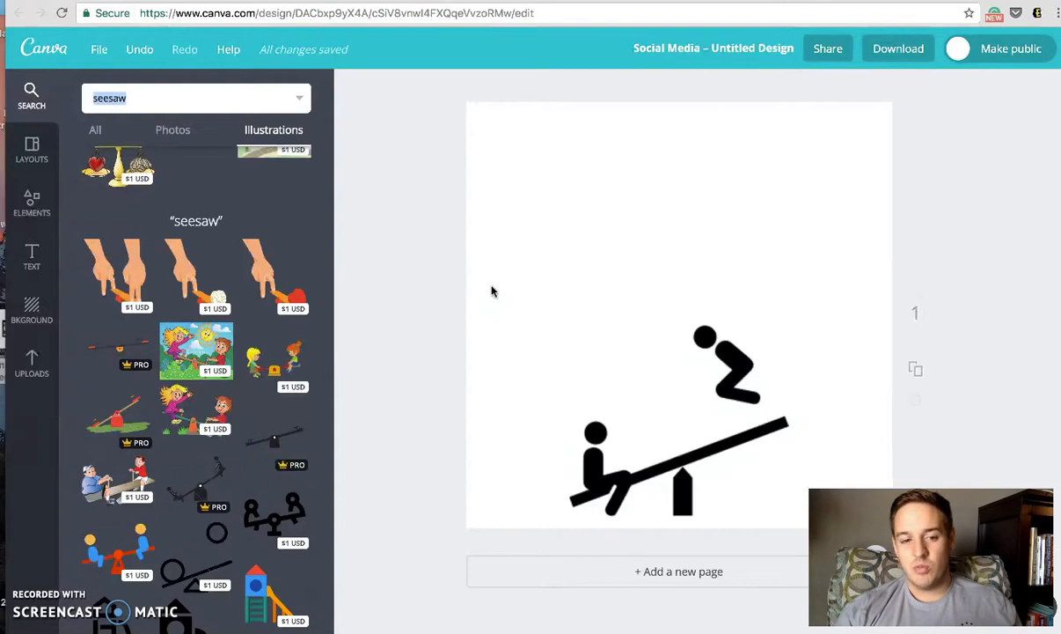
left_click(581, 291)
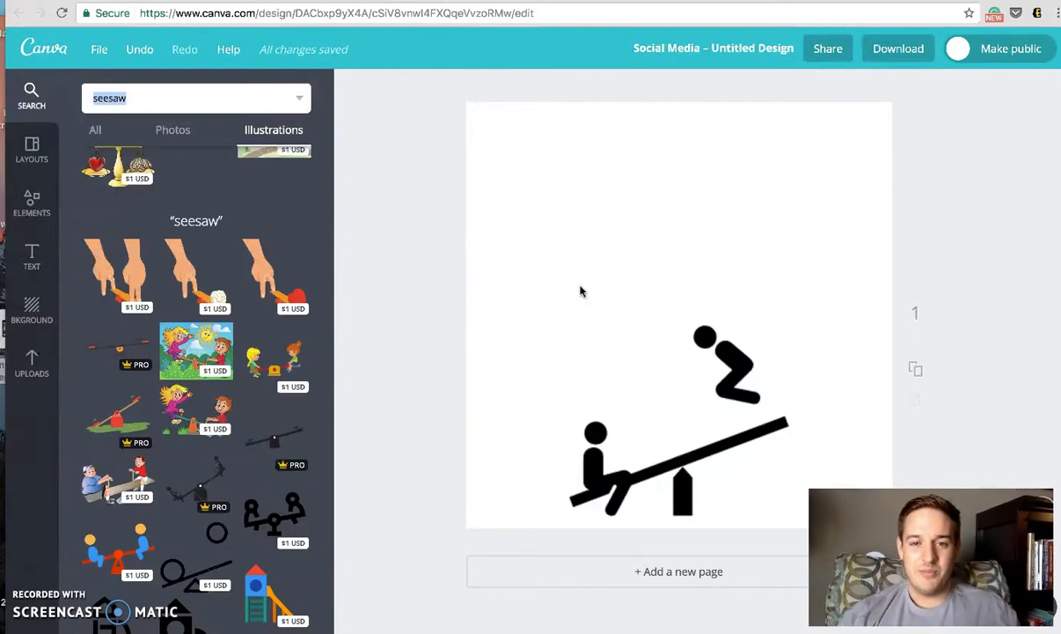
Return to the blog post preview and examine the Sonic and Taco Bell menu infographics
left_click(609, 298)
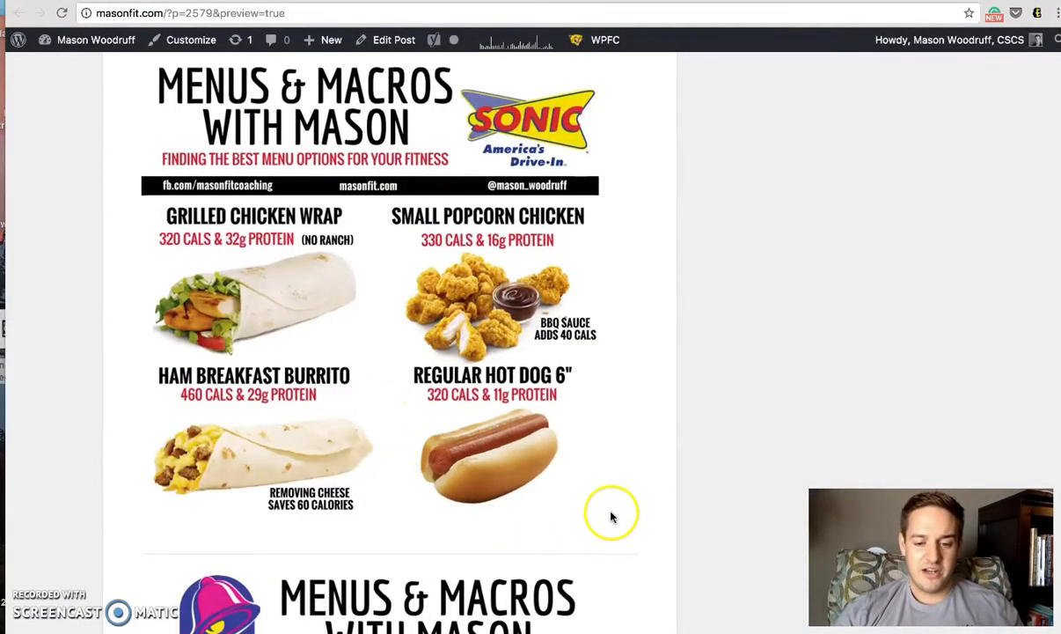
scroll(415, 478, "down", 6)
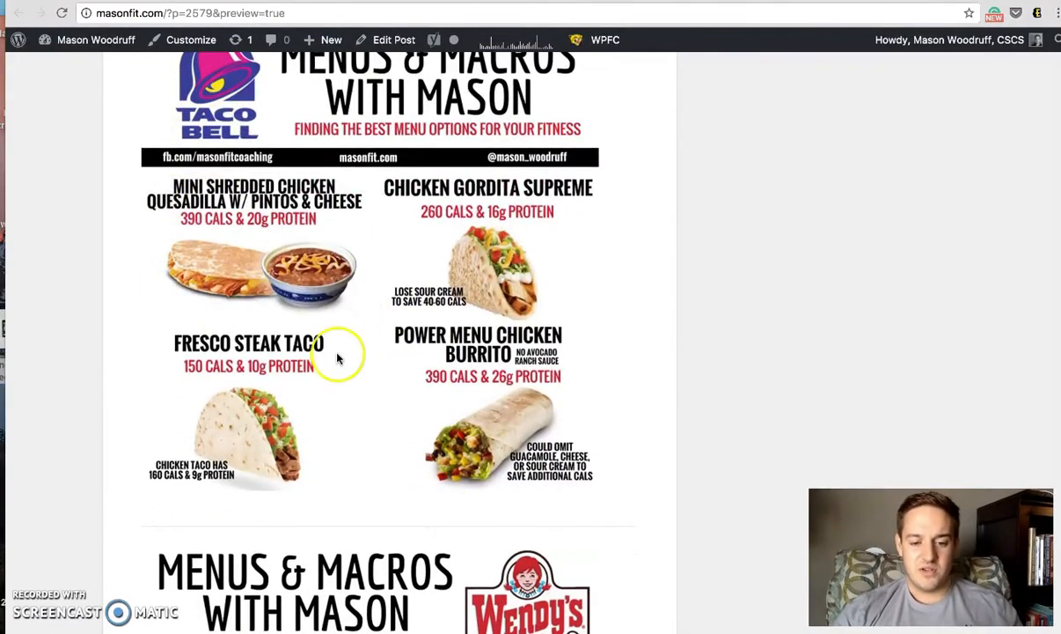
scroll(337, 359, "down", 4)
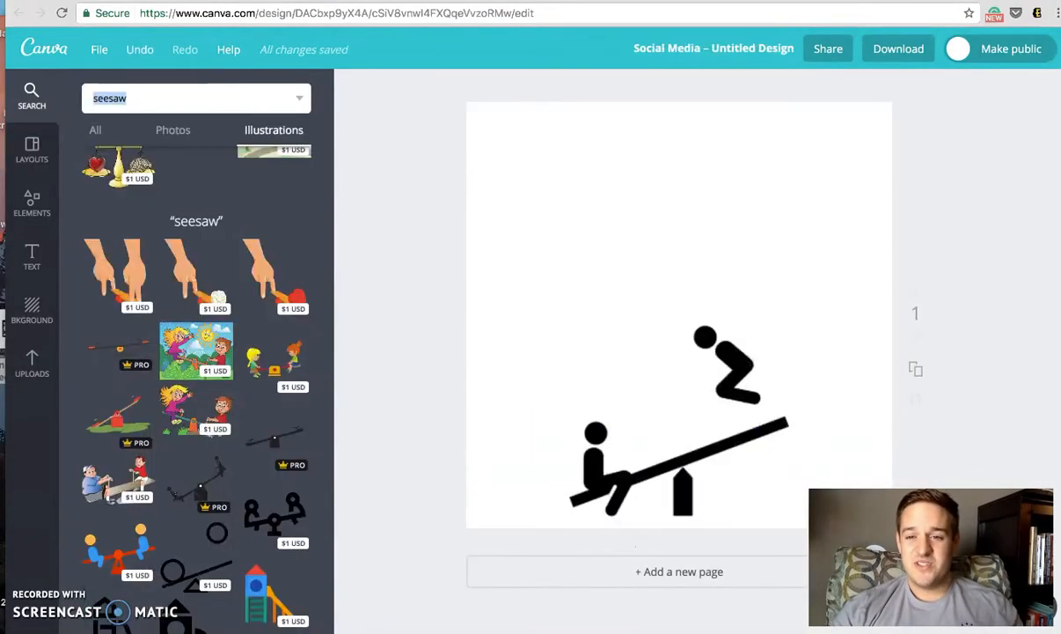
Browse the seesaw search results in the untitled design, comparing all results with illustrations only
scroll(308, 209, "down", 3)
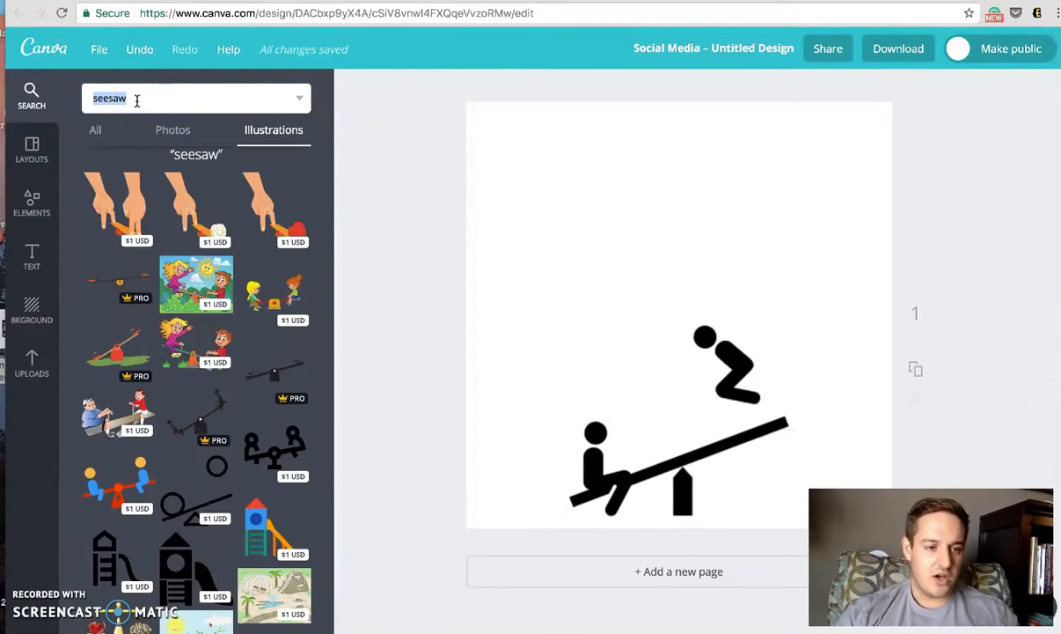
scroll(177, 319, "down", 5)
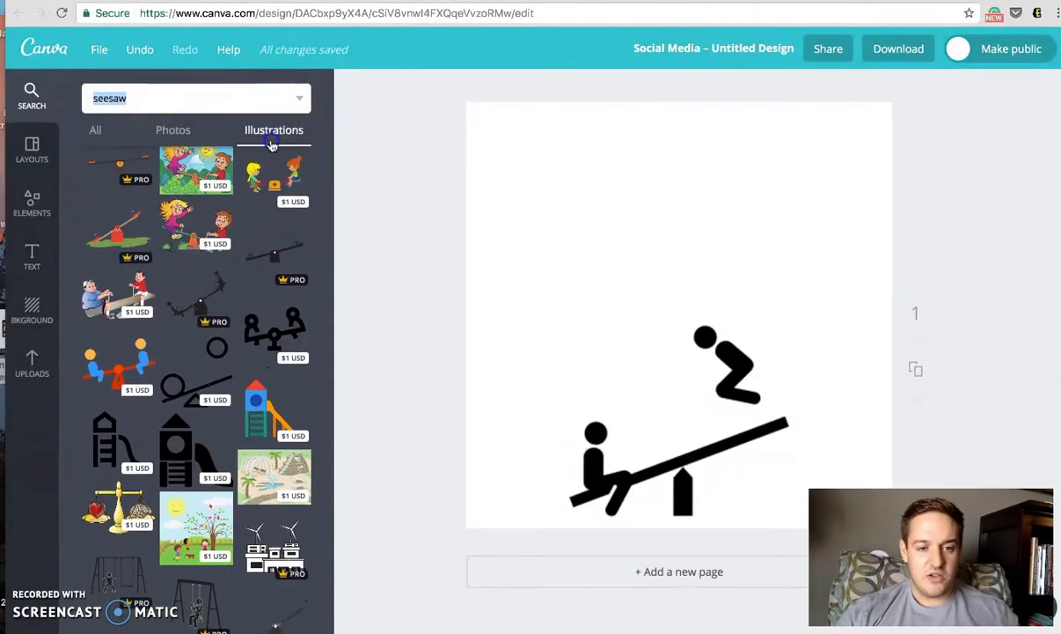
left_click(106, 127)
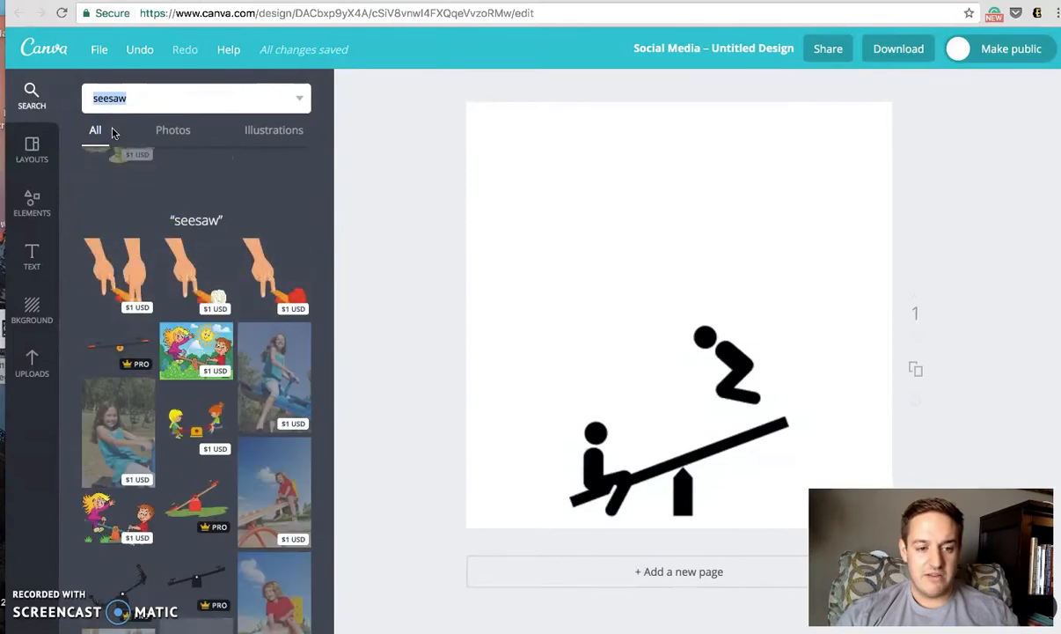
left_click(272, 132)
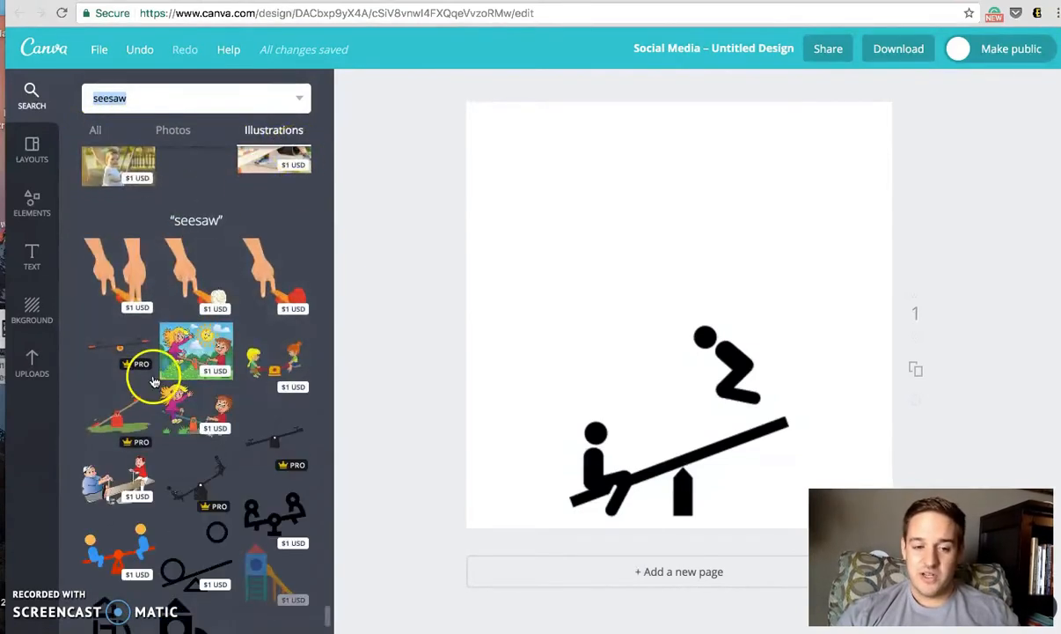
scroll(154, 380, "down", 10)
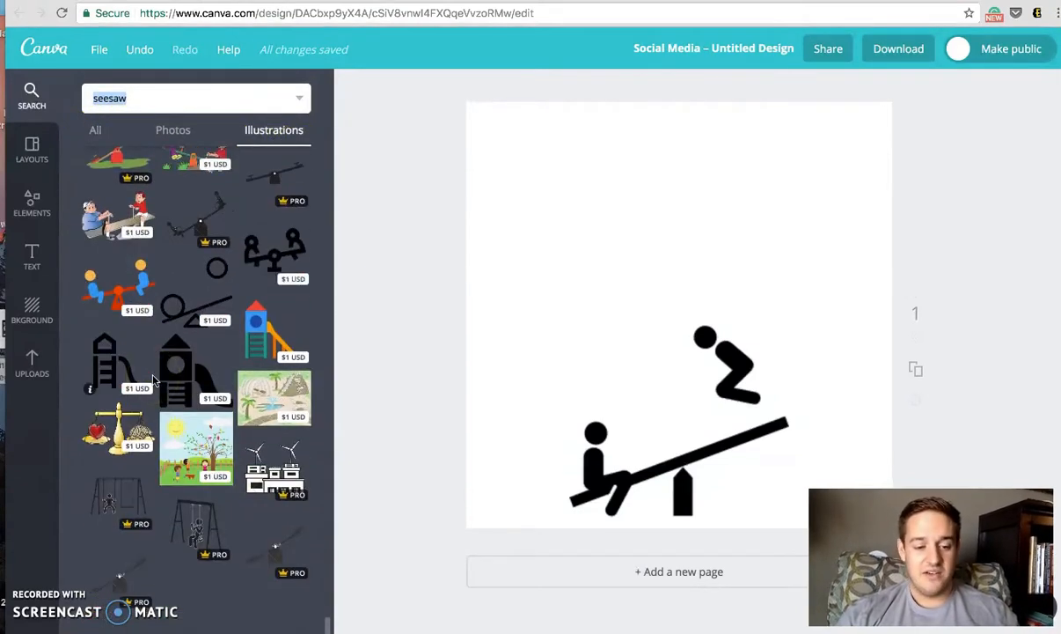
scroll(167, 519, "down", 5)
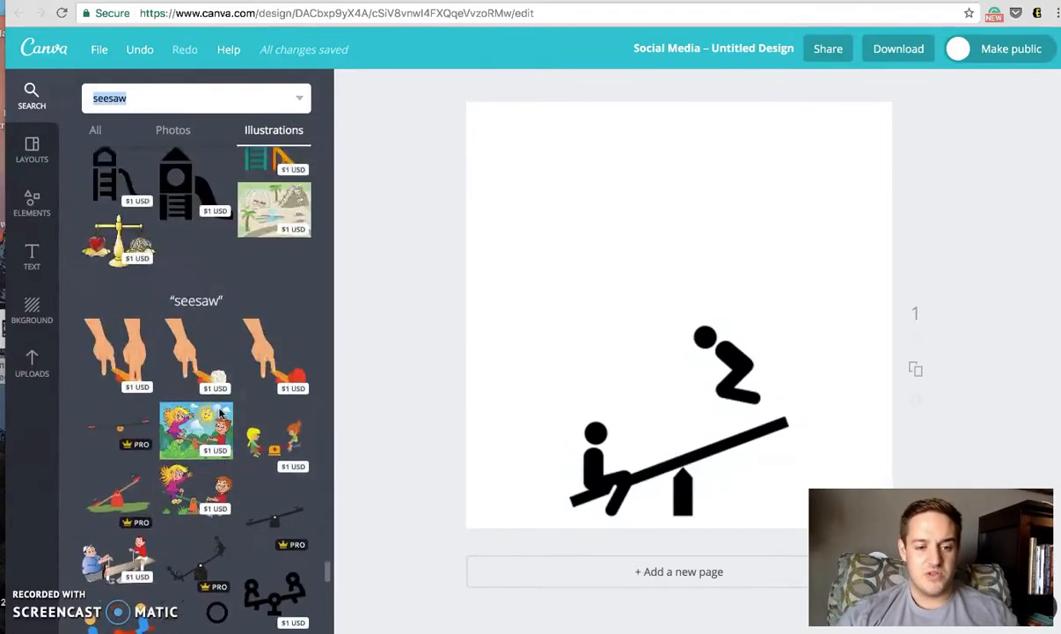
scroll(221, 413, "down", 5)
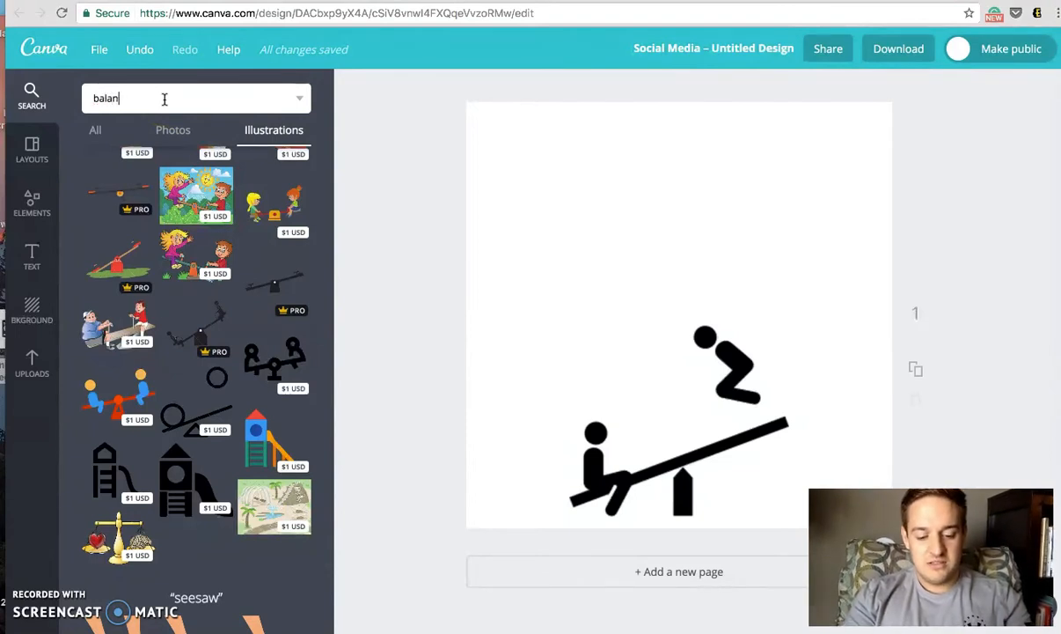
Search the illustration library for balance and look through the resulting graphics
type("ce")
key("Return")
scroll(205, 315, "down", 1)
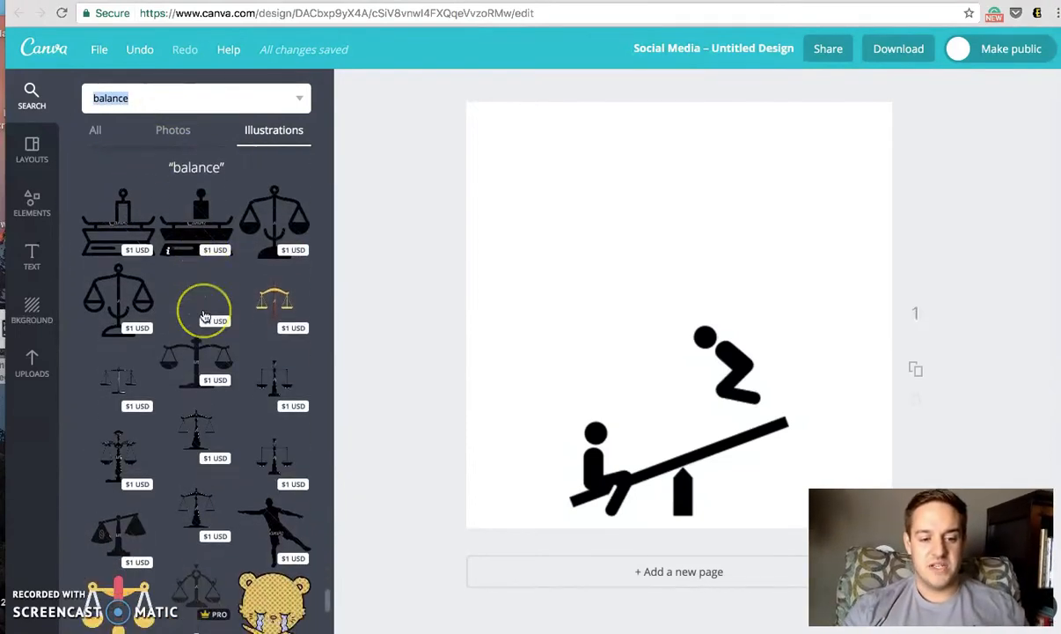
scroll(204, 315, "down", 1)
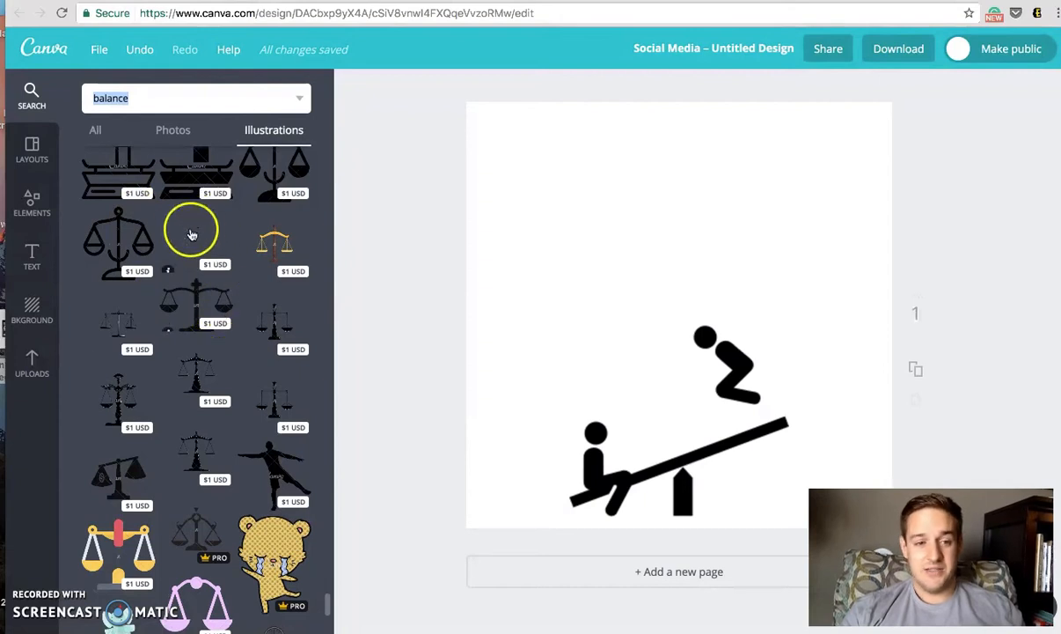
scroll(187, 330, "down", 1)
scroll(188, 330, "down", 2)
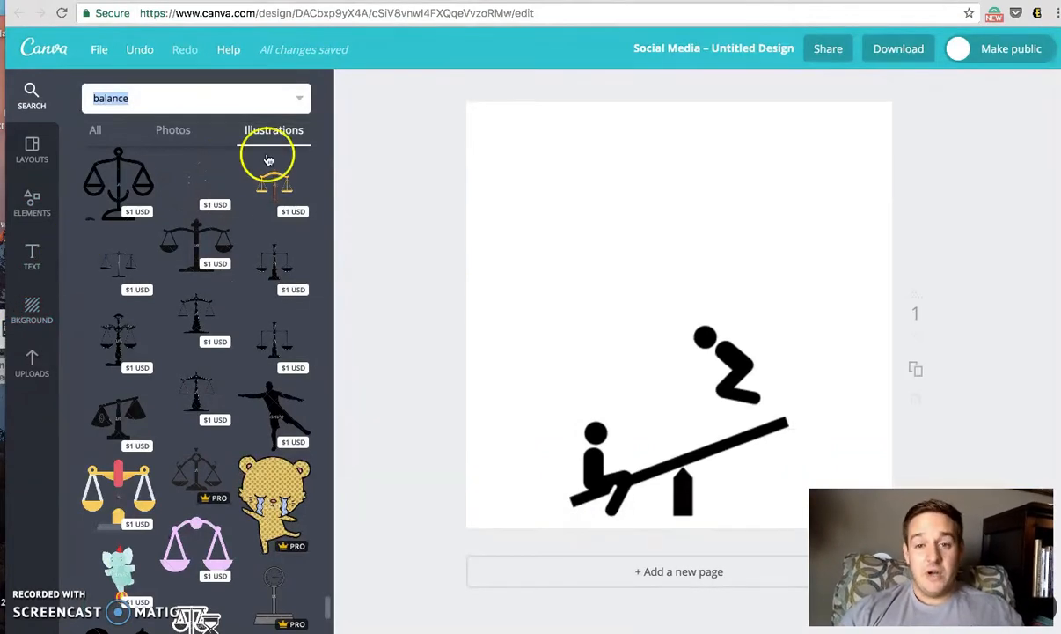
scroll(251, 352, "up", 3)
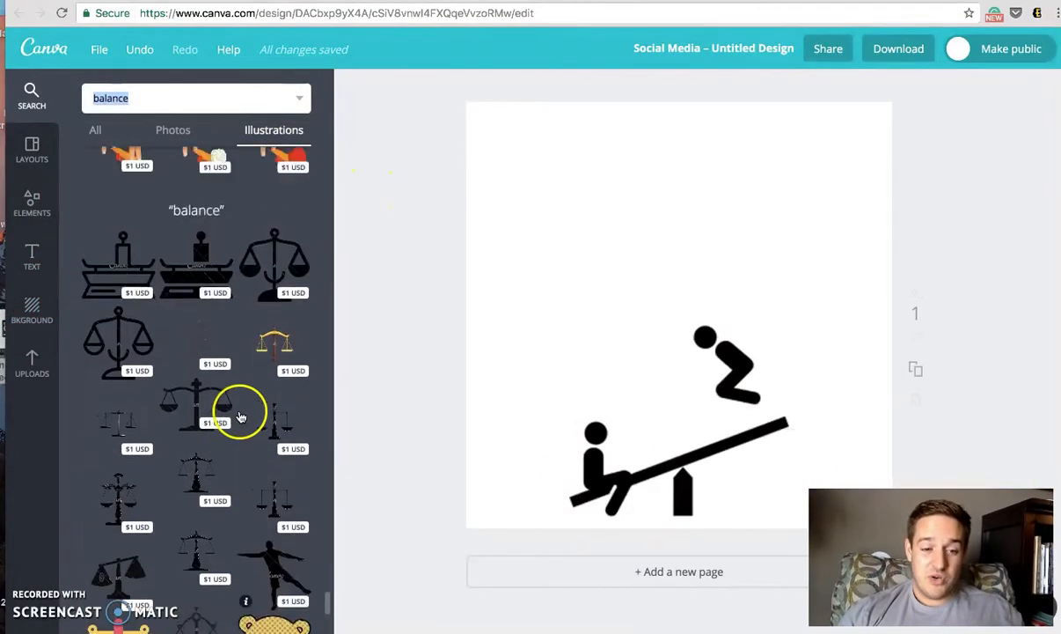
scroll(249, 397, "down", 5)
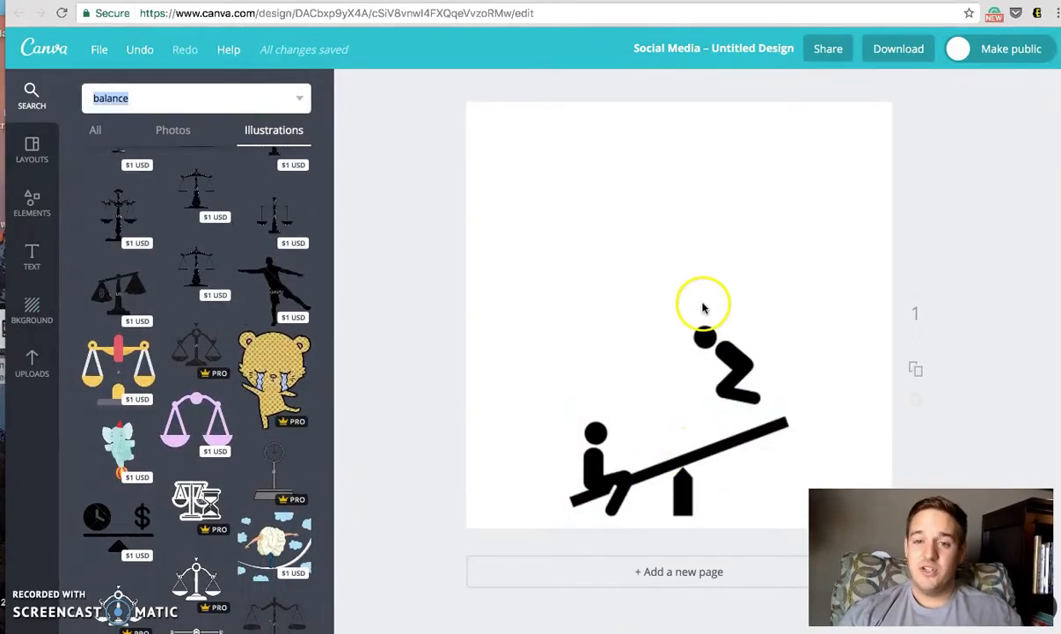
Return to the blog post preview and examine the Wendy's menu infographic
left_click(334, 2)
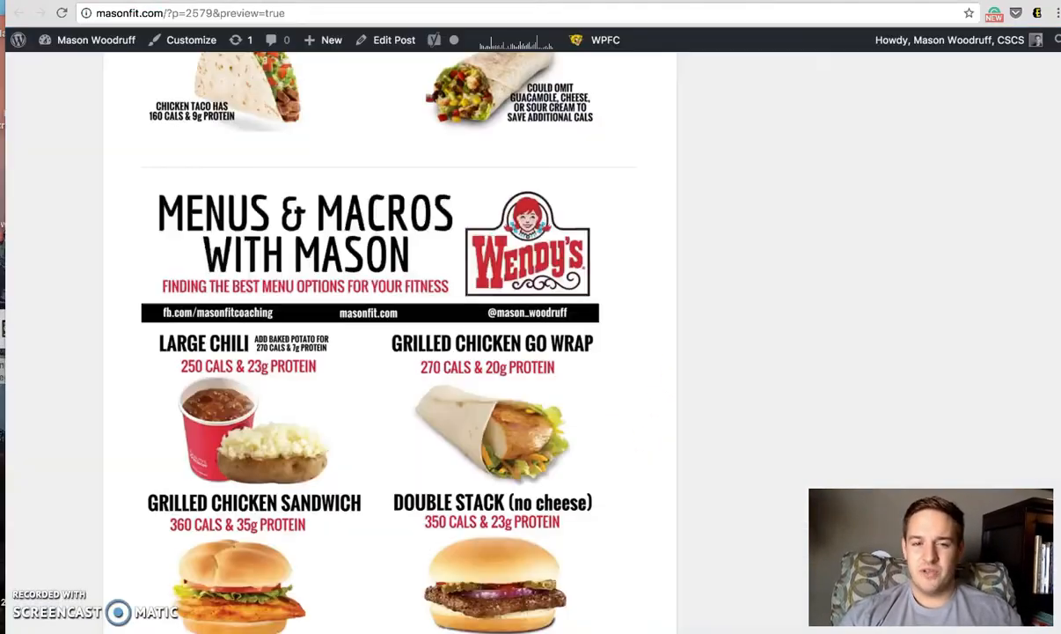
scroll(509, 443, "down", 2)
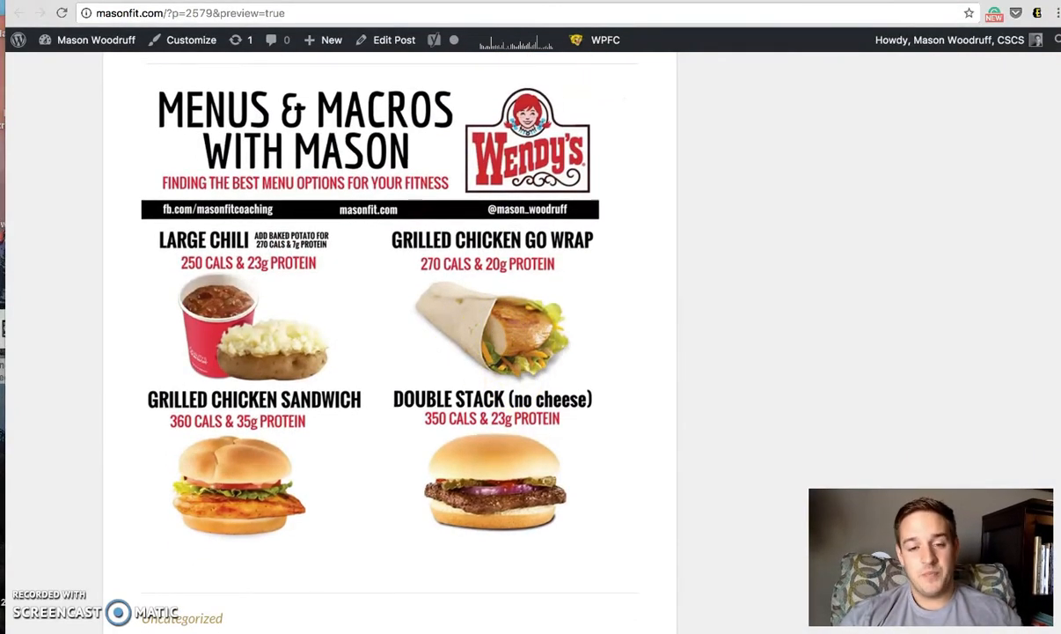
Switch to the Google Images seesaw results and search for seesaw without the png term
left_click(493, 2)
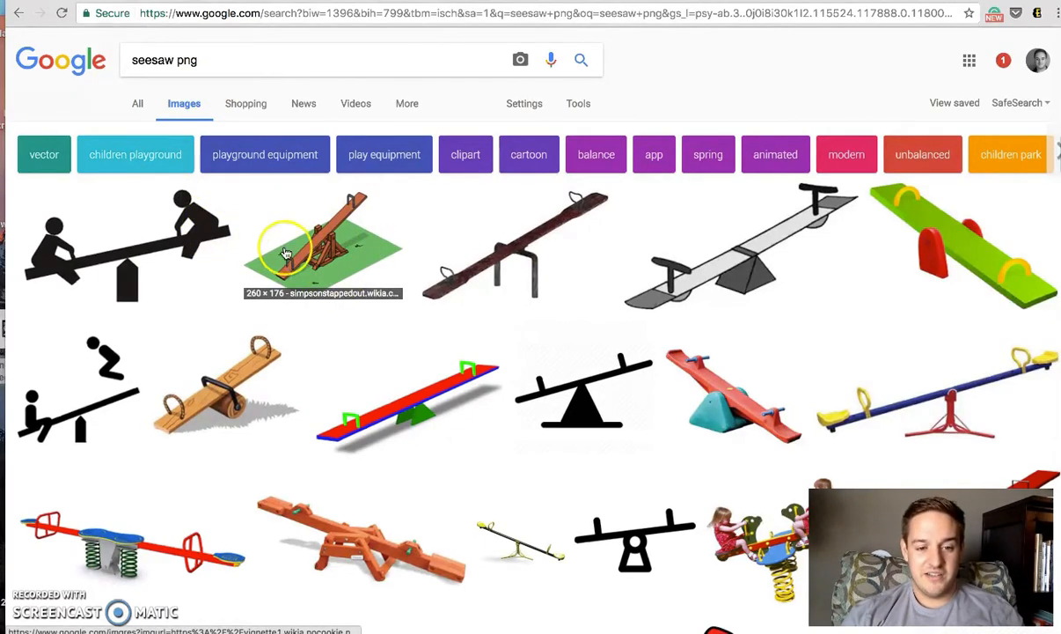
left_click(223, 60)
key("BackSpace")
key("BackSpace")
key("BackSpace")
key("BackSpace")
key("Return")
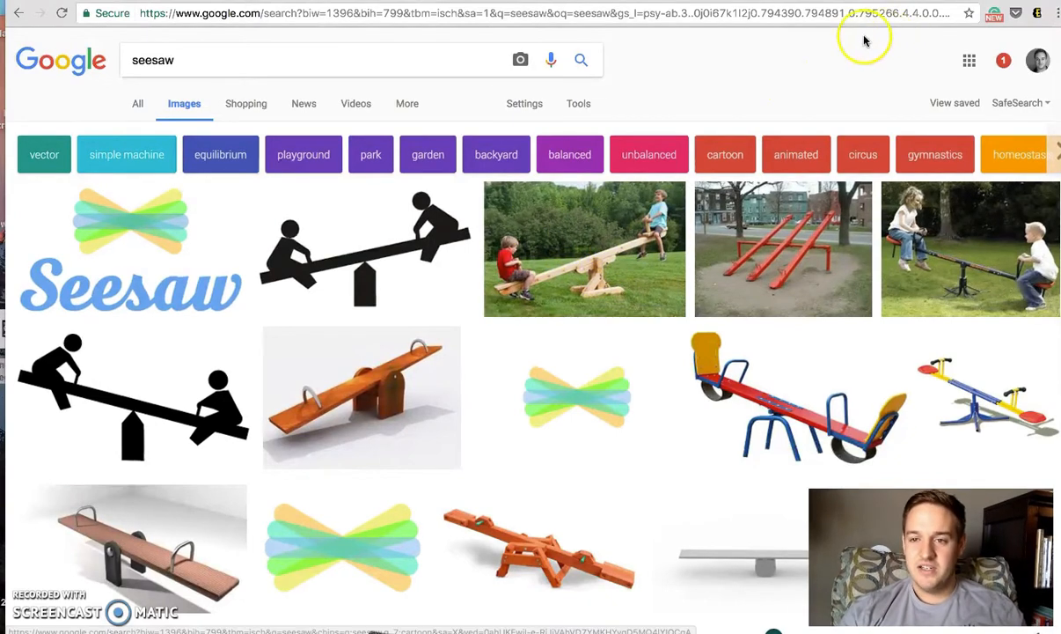
Go back to the seesaw png image results and preview the Noun Project seesaw icon with the jumping figure
left_click(298, 66)
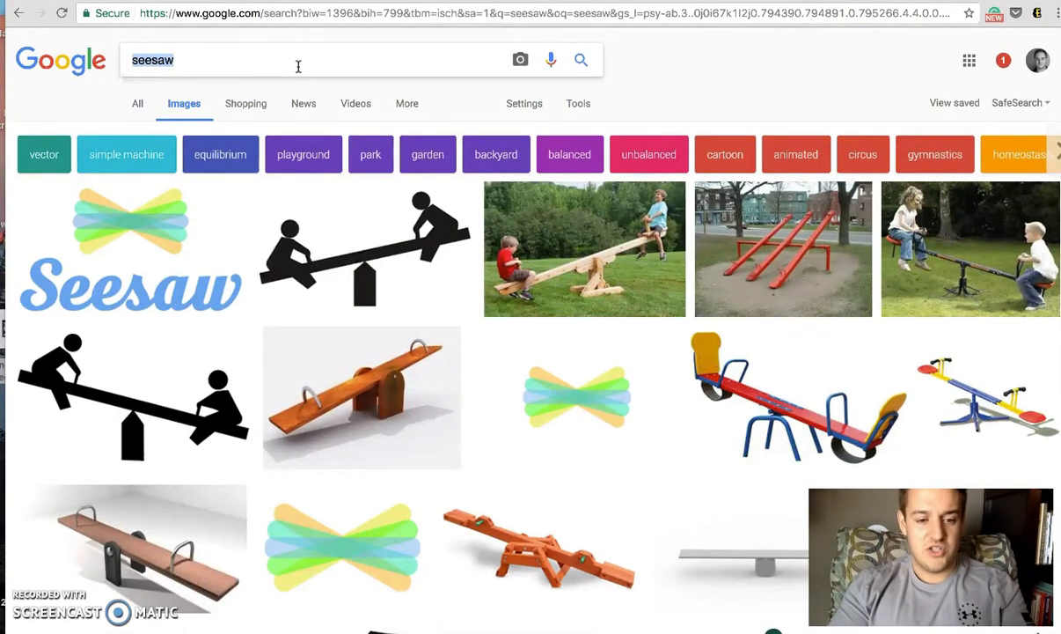
left_click(203, 401)
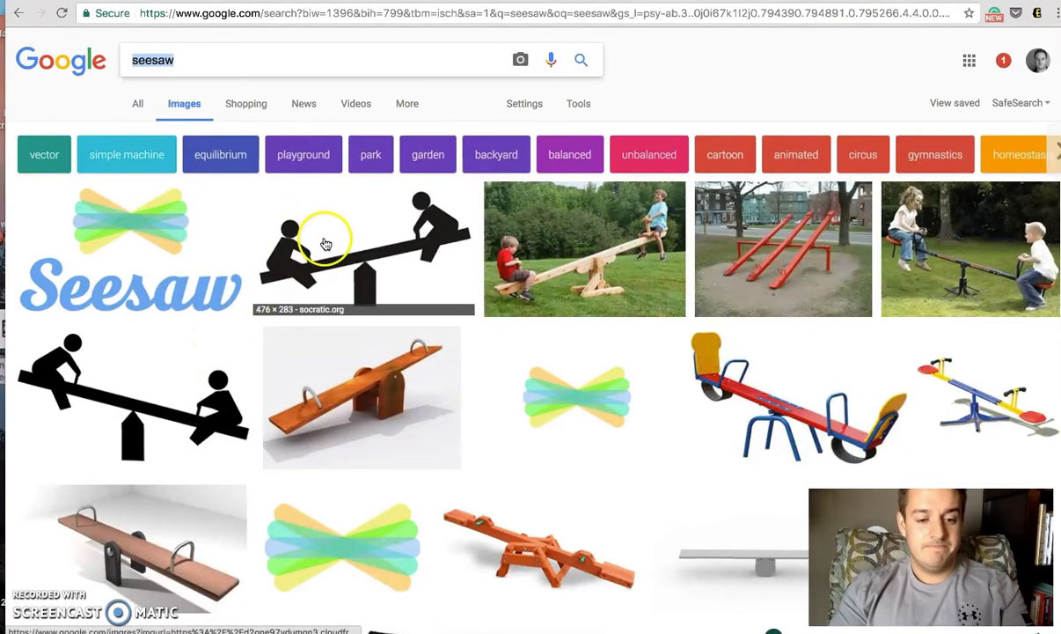
left_click(17, 13)
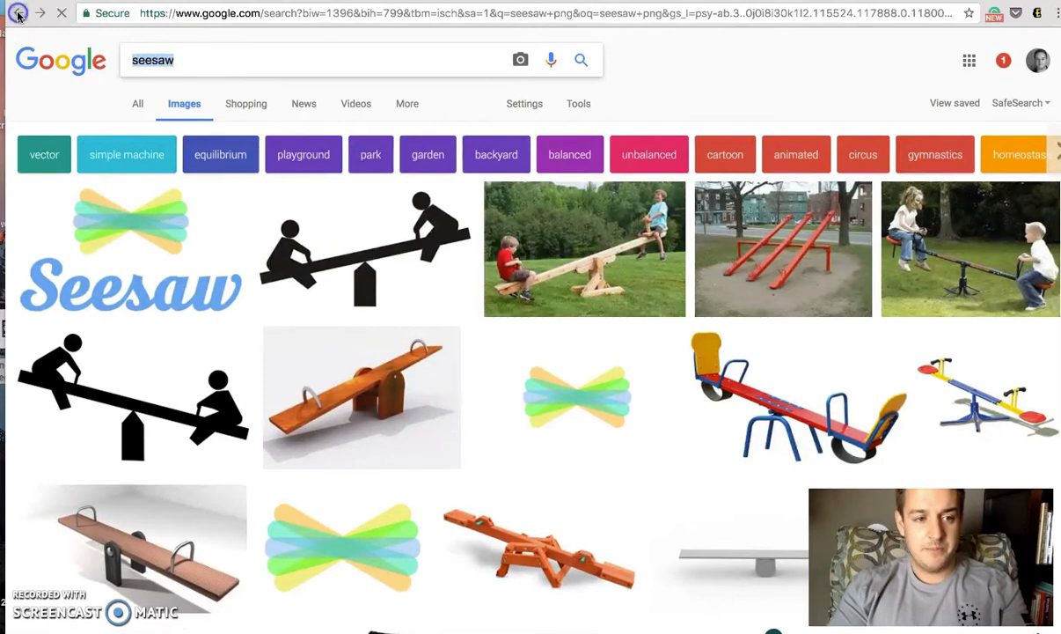
scroll(165, 309, "down", 1)
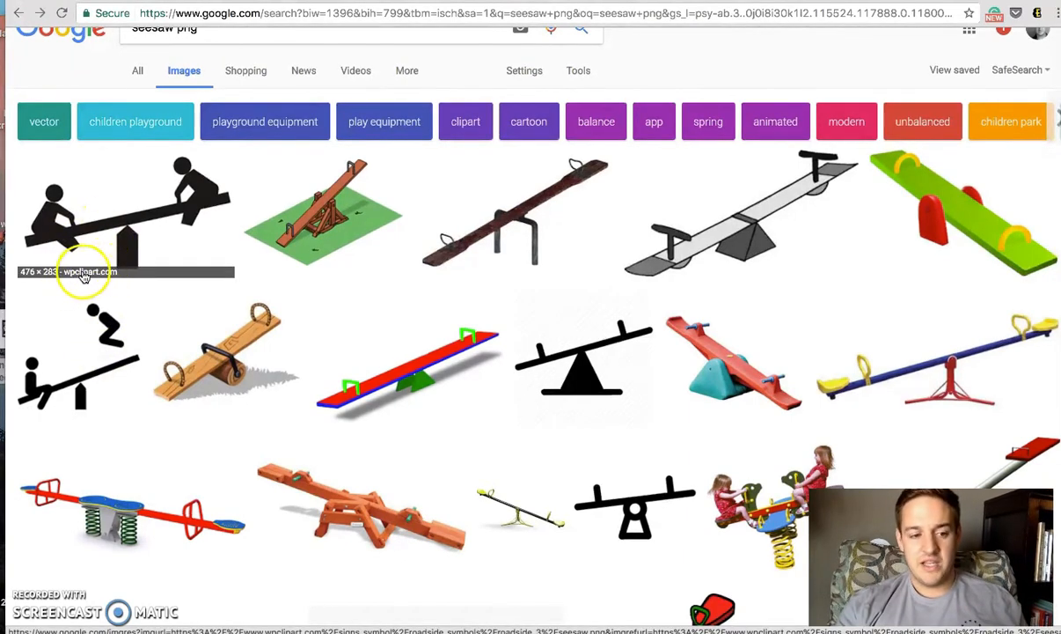
left_click(73, 365)
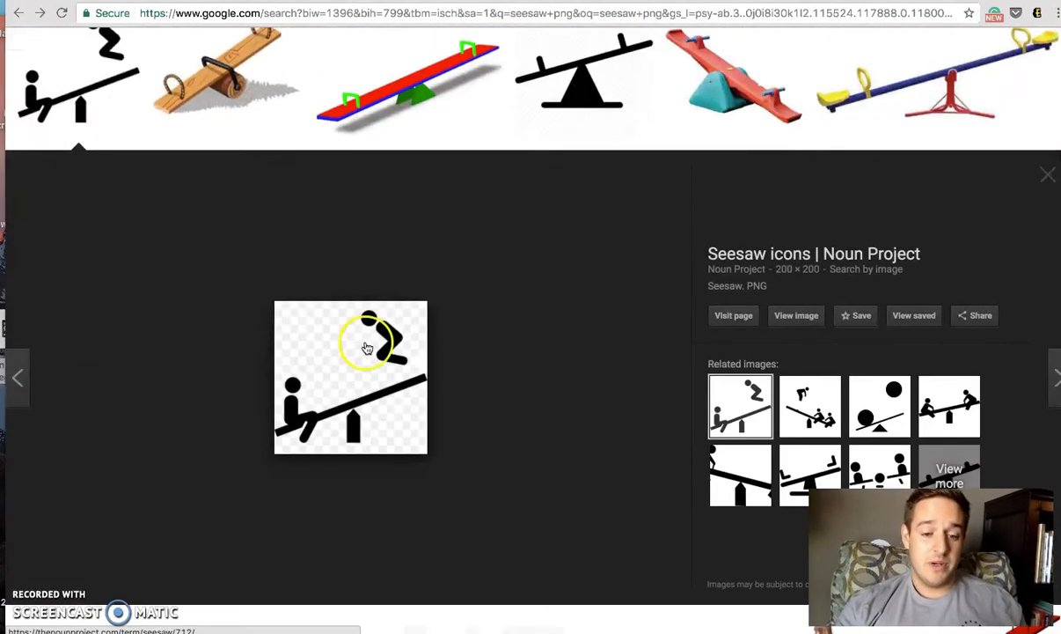
right_click(377, 374)
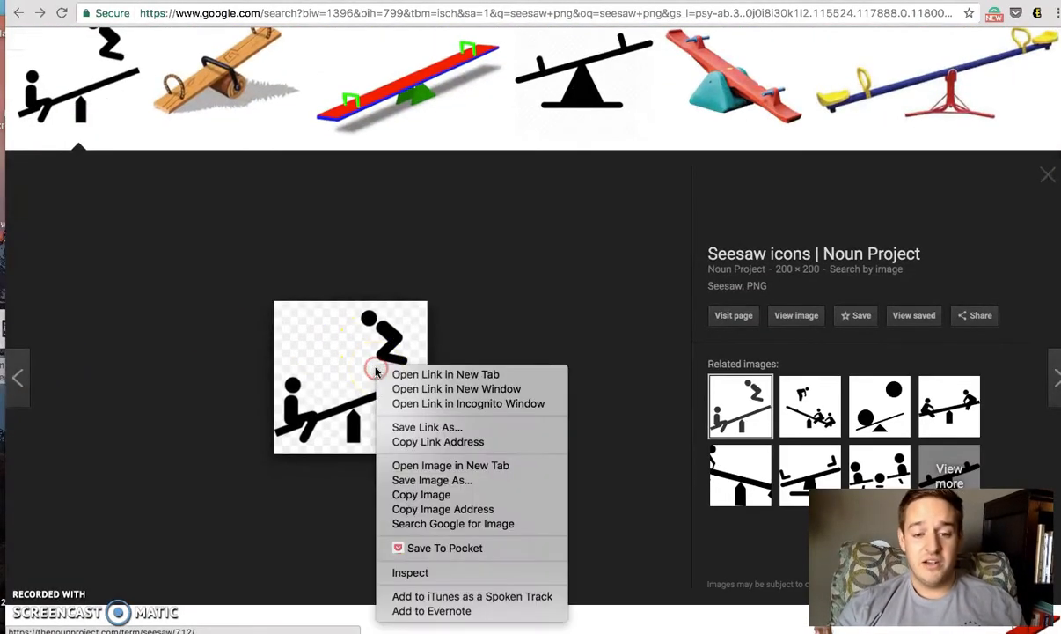
left_click(566, 288)
Visit the seesaw icon's source page, read its Public Domain licence terms, and close both pages
left_click(738, 317)
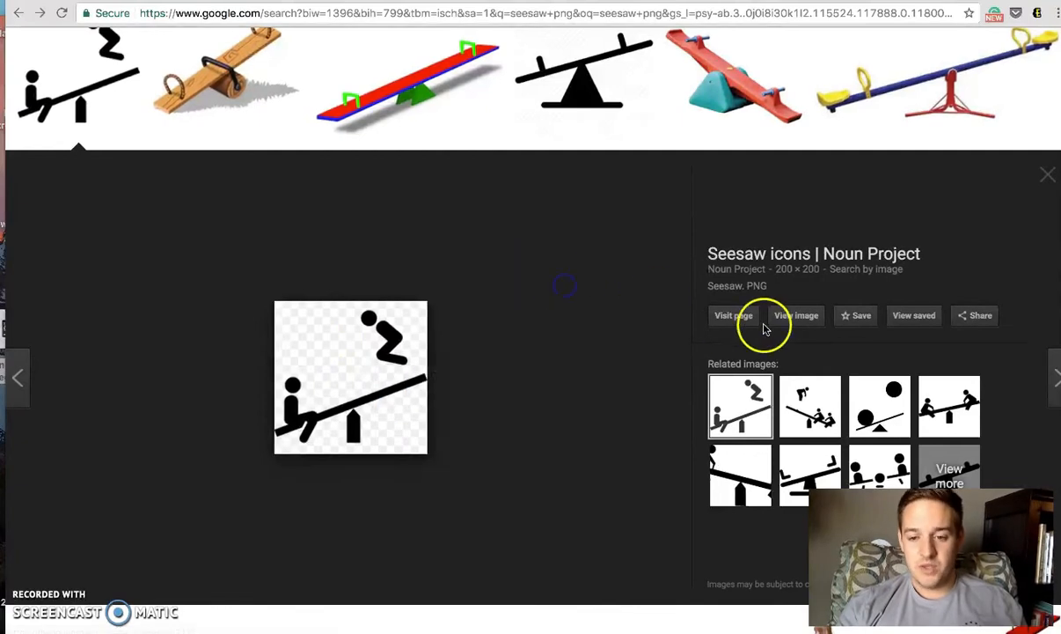
left_click(677, 174)
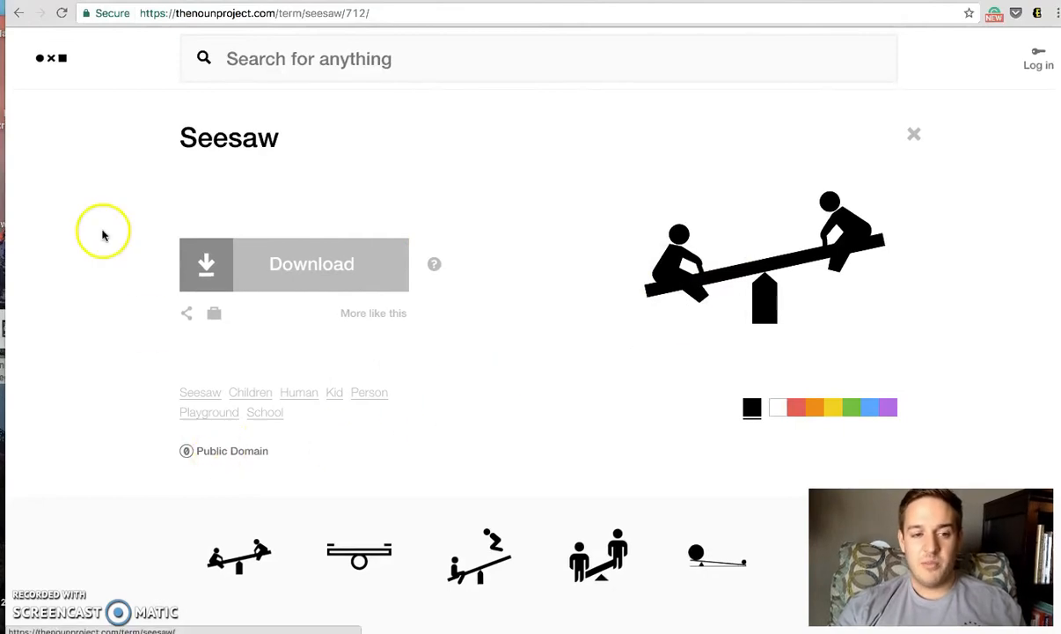
left_click(209, 451)
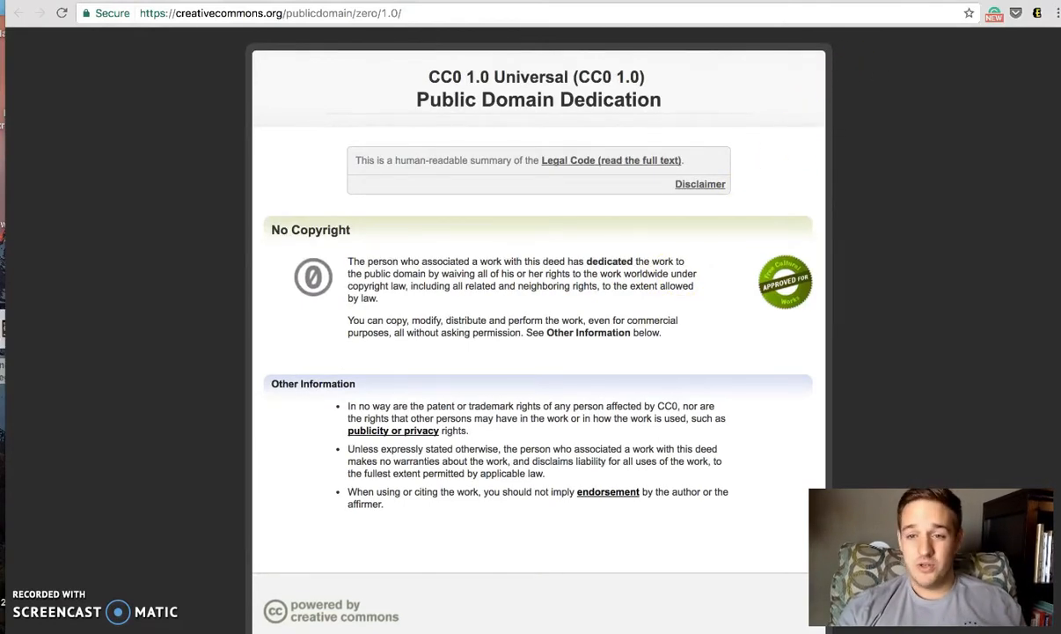
key("super+w")
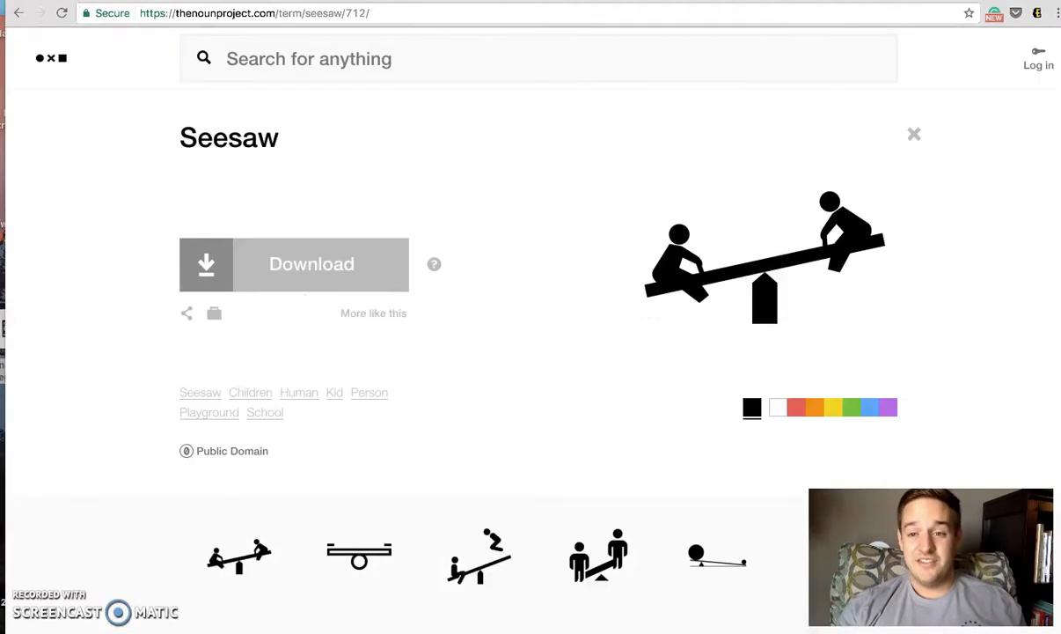
key("super+w")
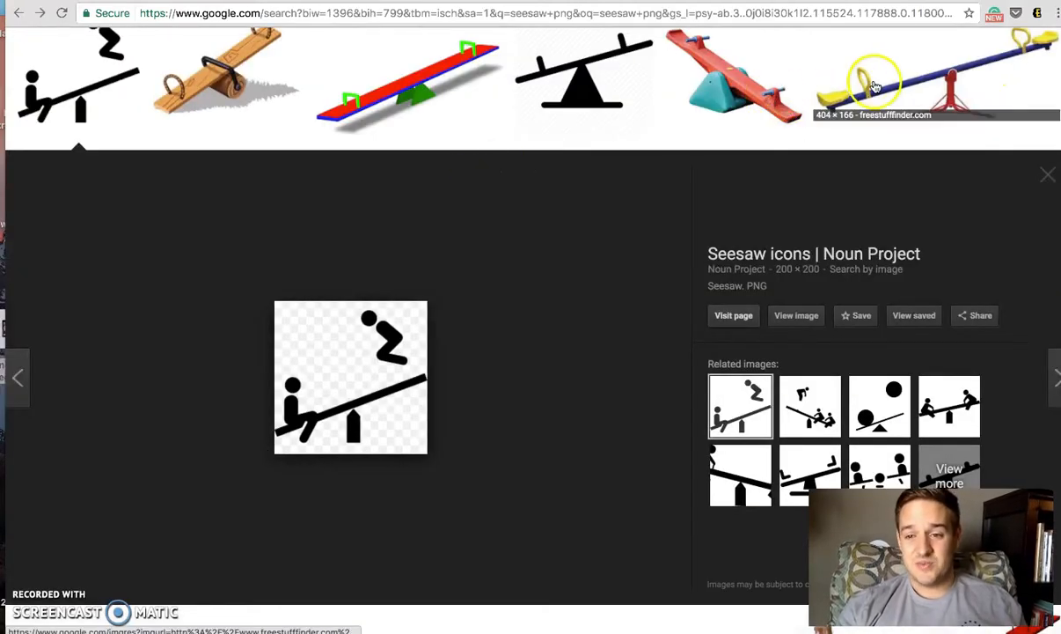
Close the seesaw preview and search Google Images for mcdonalds mcdouble png
left_click(1045, 176)
scroll(792, 185, "up", 5)
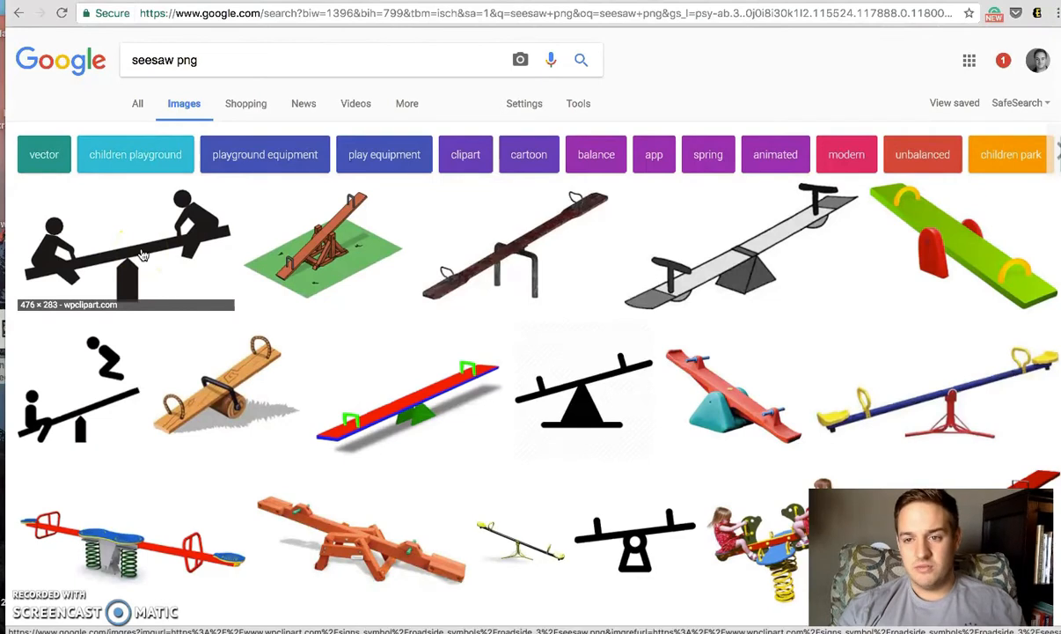
left_click(167, 67)
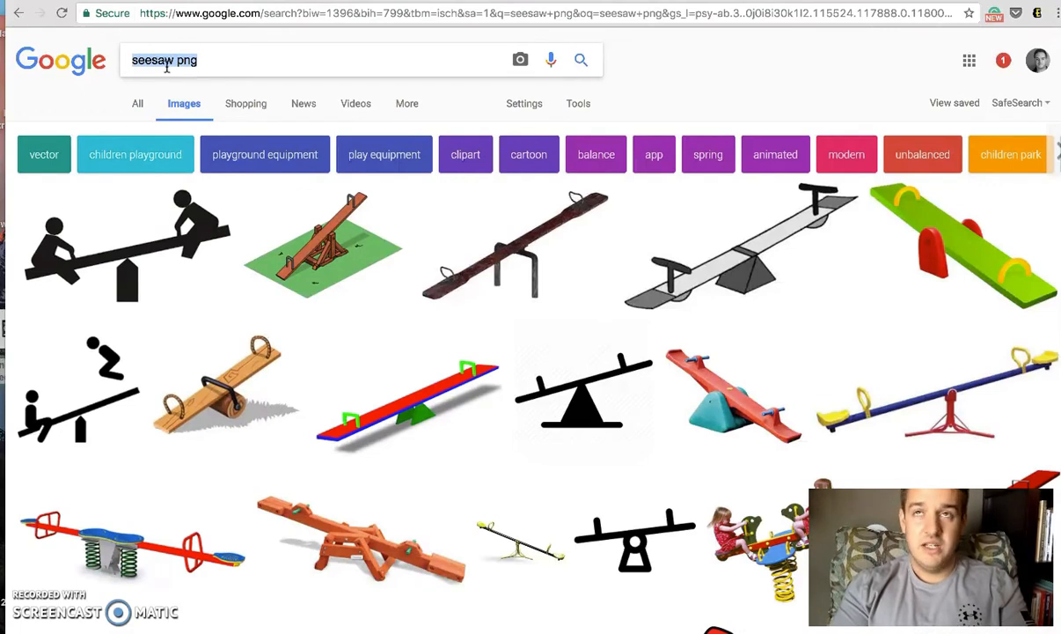
type("mcd")
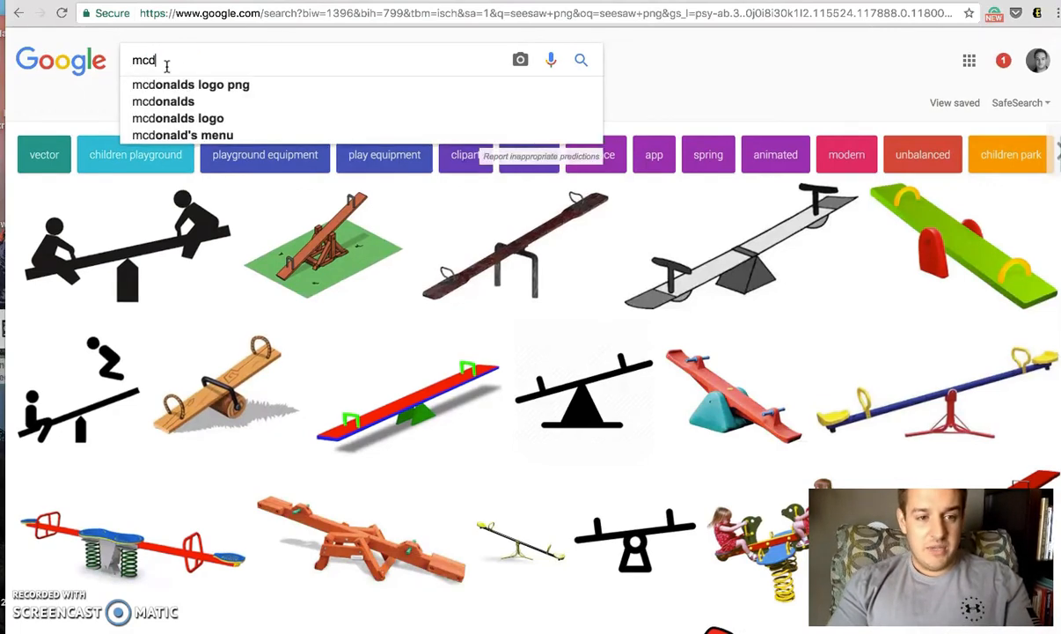
type("onalds mcdouble png")
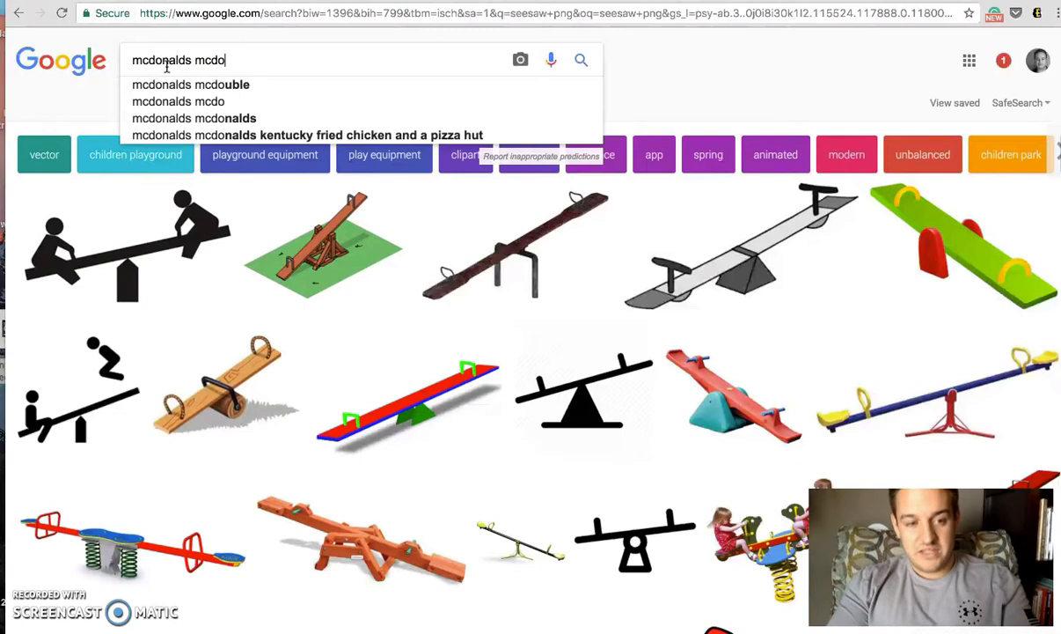
key("Return")
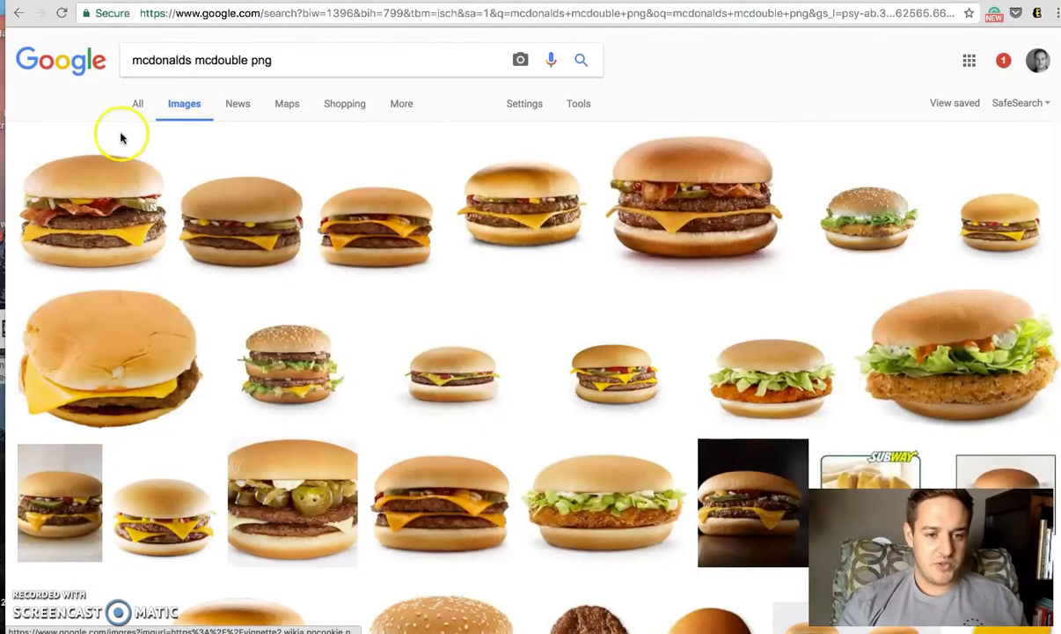
Preview the Bacon McDouble image, and save the McDonalds.ca McDouble picture to the Desktop as the PNG hero_mcdouble
left_click(152, 193)
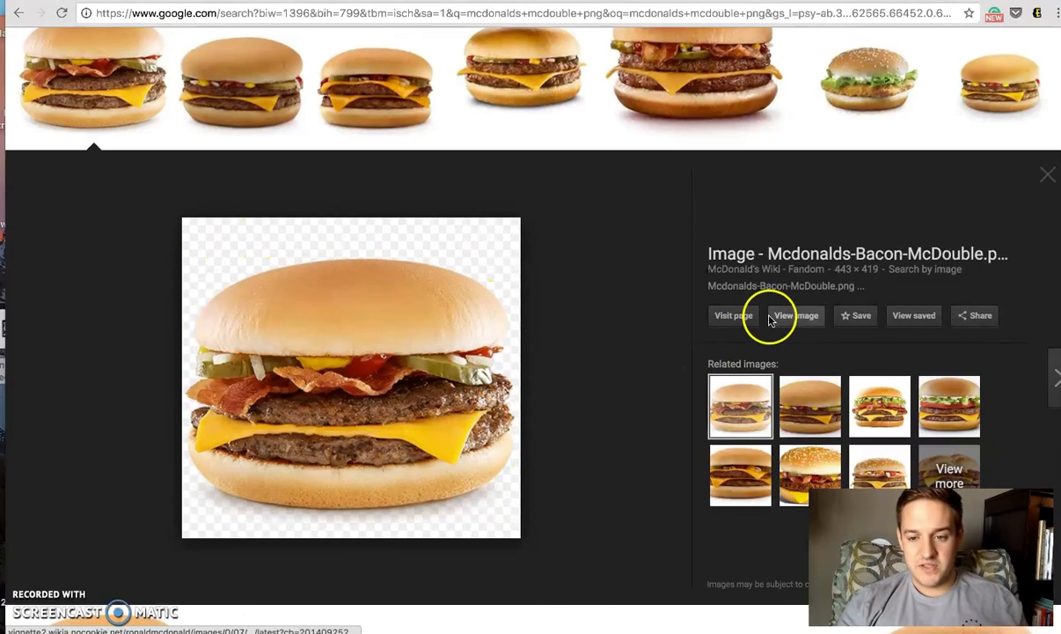
left_click(1044, 176)
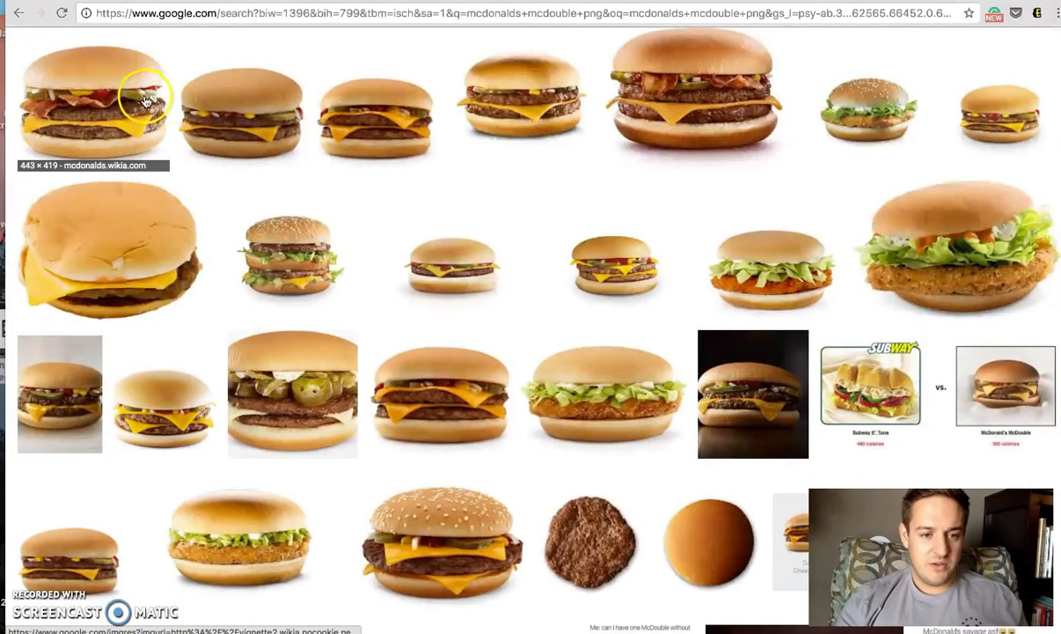
left_click(537, 110)
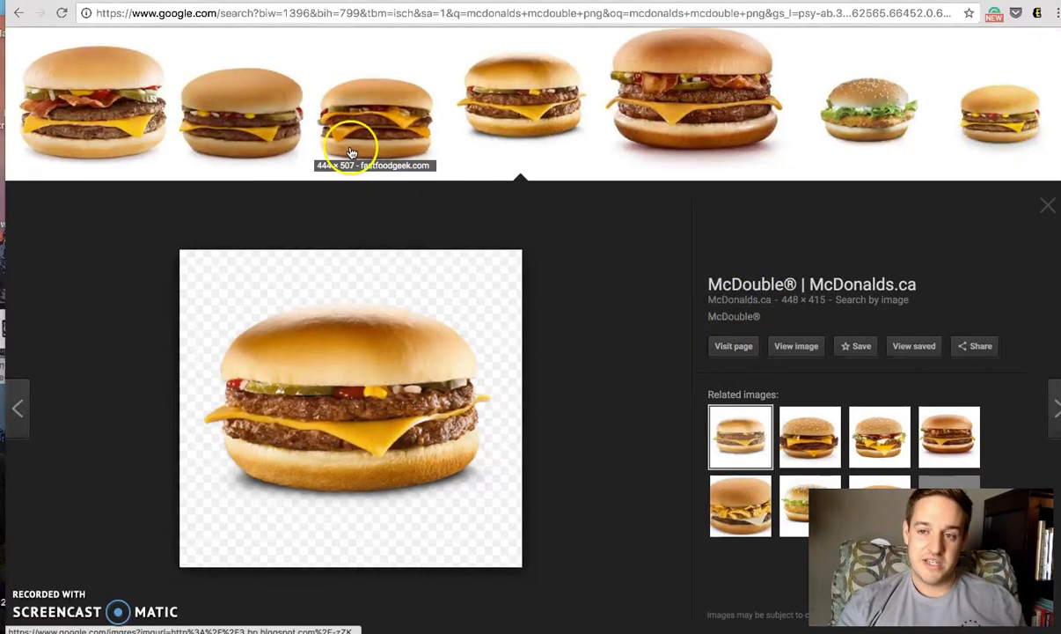
right_click(388, 452)
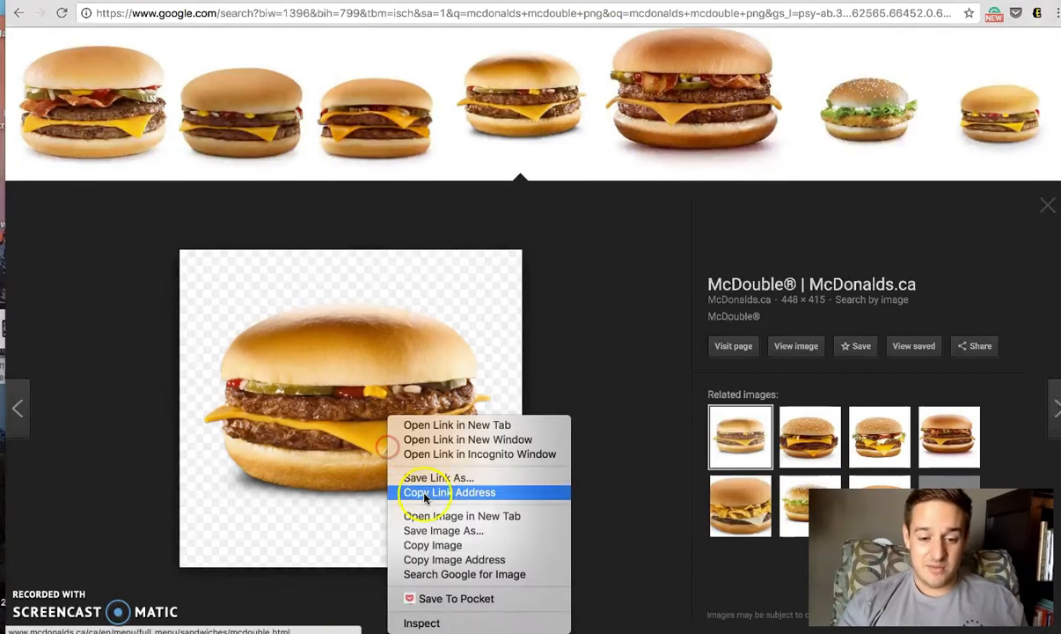
left_click(445, 534)
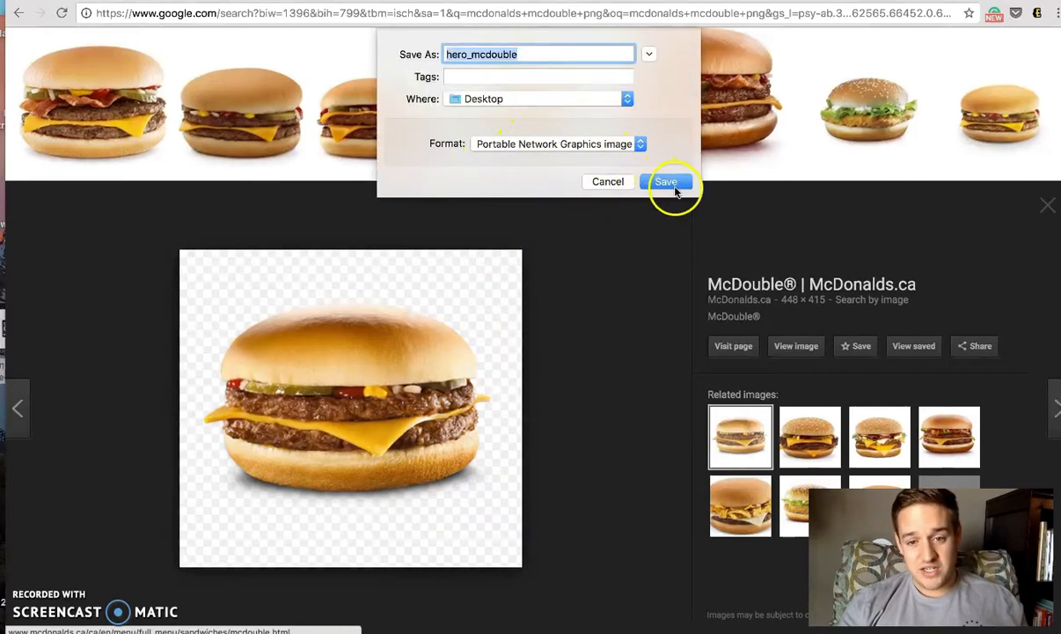
left_click(666, 182)
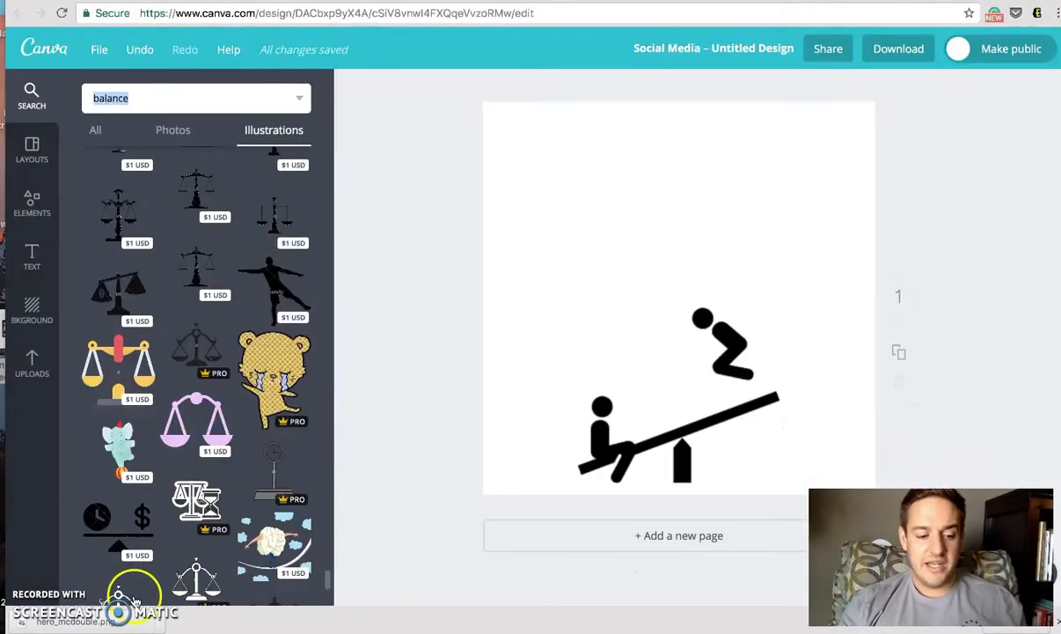
Upload the downloaded hero_mcdouble.png to the image uploads of the Canva social media design
left_click(27, 356)
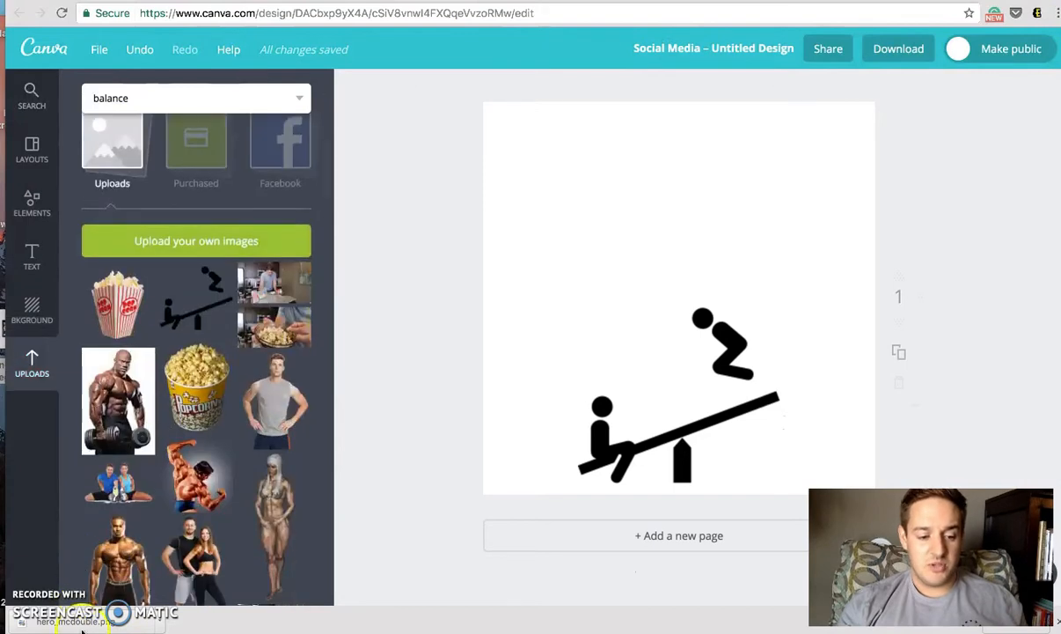
left_click_drag(79, 625, 185, 290)
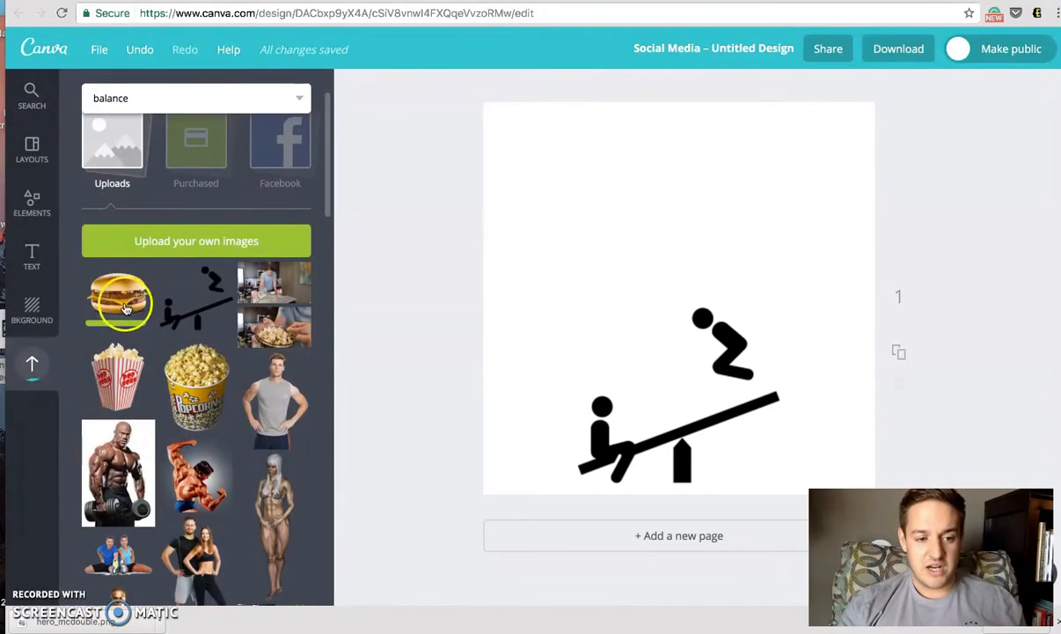
Add the uploaded McDouble image to the design, enlarge it and move it down over the seesaw figures
left_click(145, 283)
left_click_drag(571, 194, 531, 183)
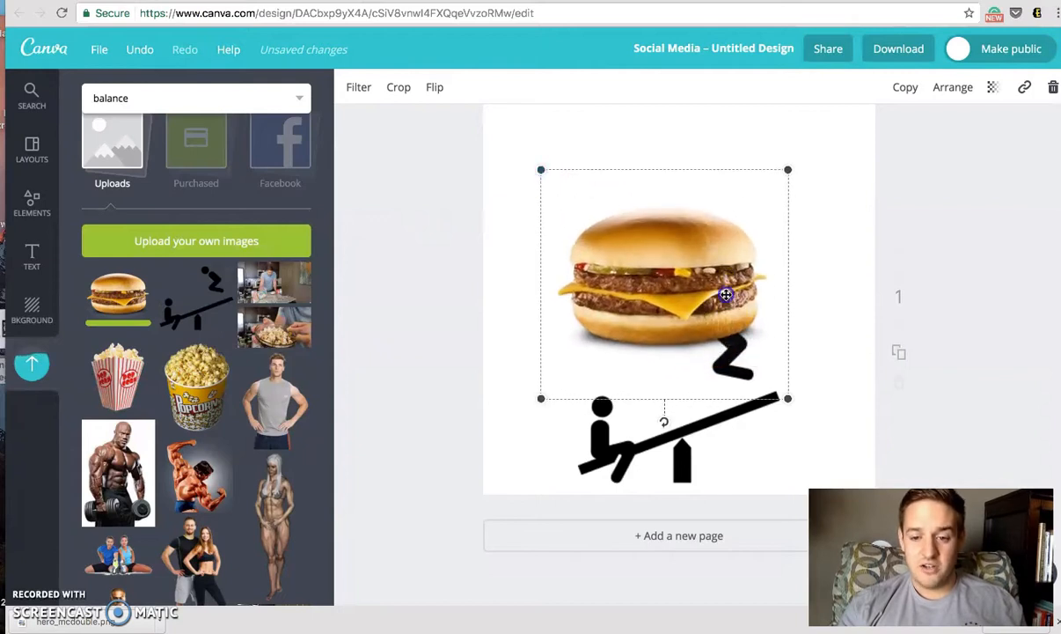
left_click_drag(725, 298, 703, 331)
Duplicate the burger image, move the copy to the page's upper-right corner, and delete that copy
left_click(906, 87)
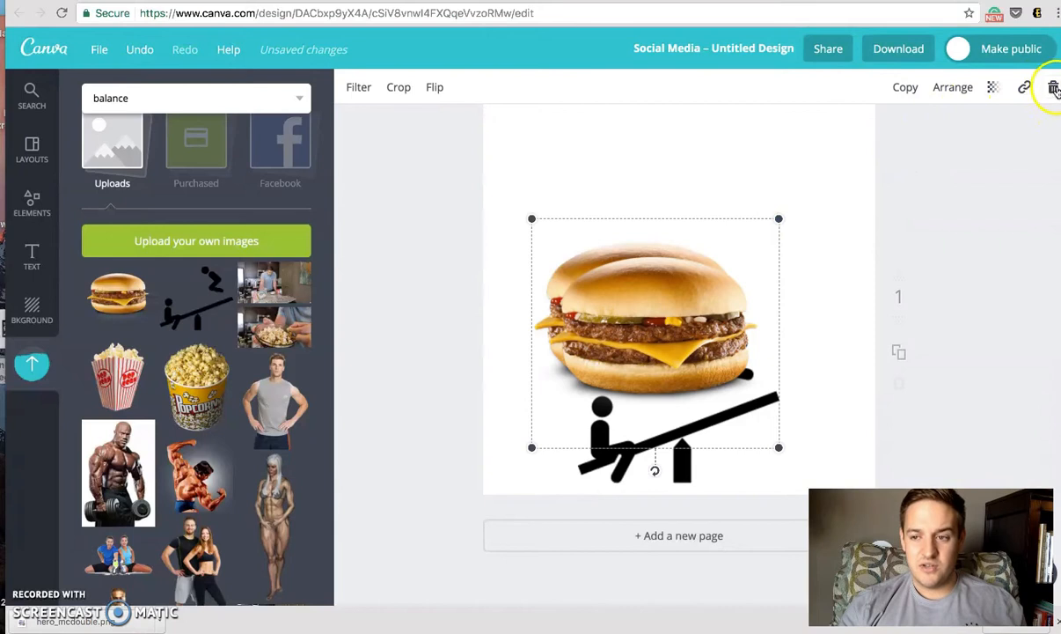
left_click_drag(708, 302, 845, 162)
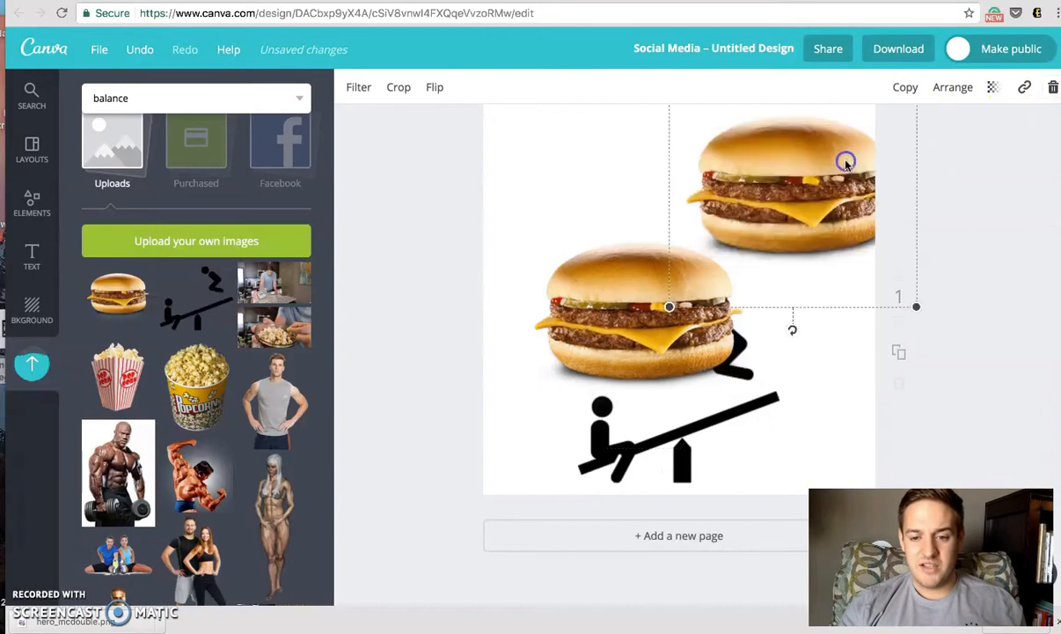
left_click(1051, 89)
Shrink the remaining burger image, view its flip options, and delete it from the design
left_click(677, 313)
left_click_drag(518, 203, 567, 222)
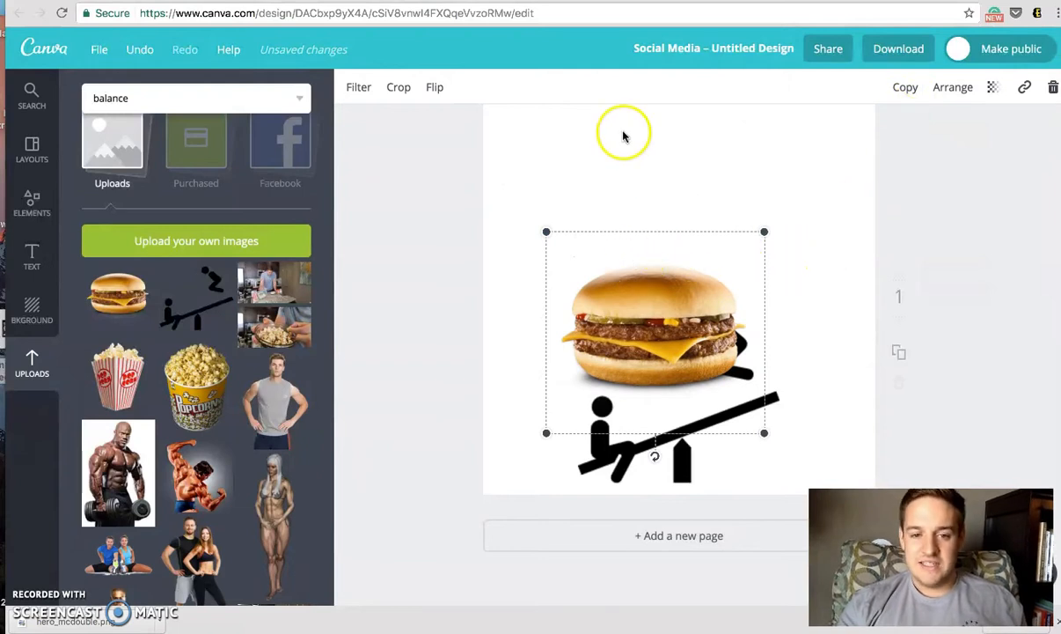
left_click(434, 88)
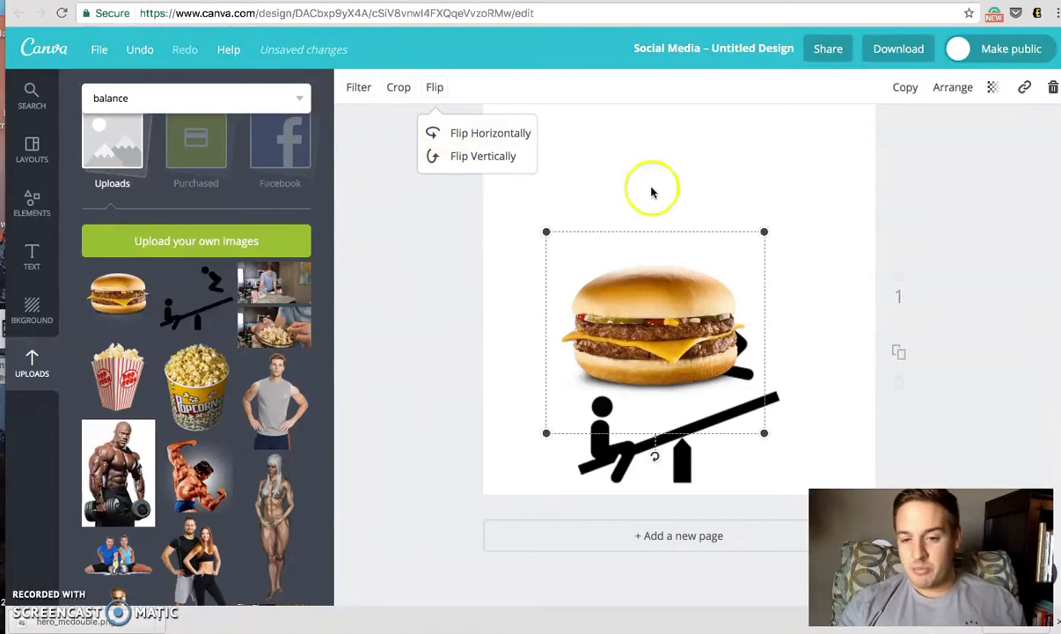
left_click(1053, 91)
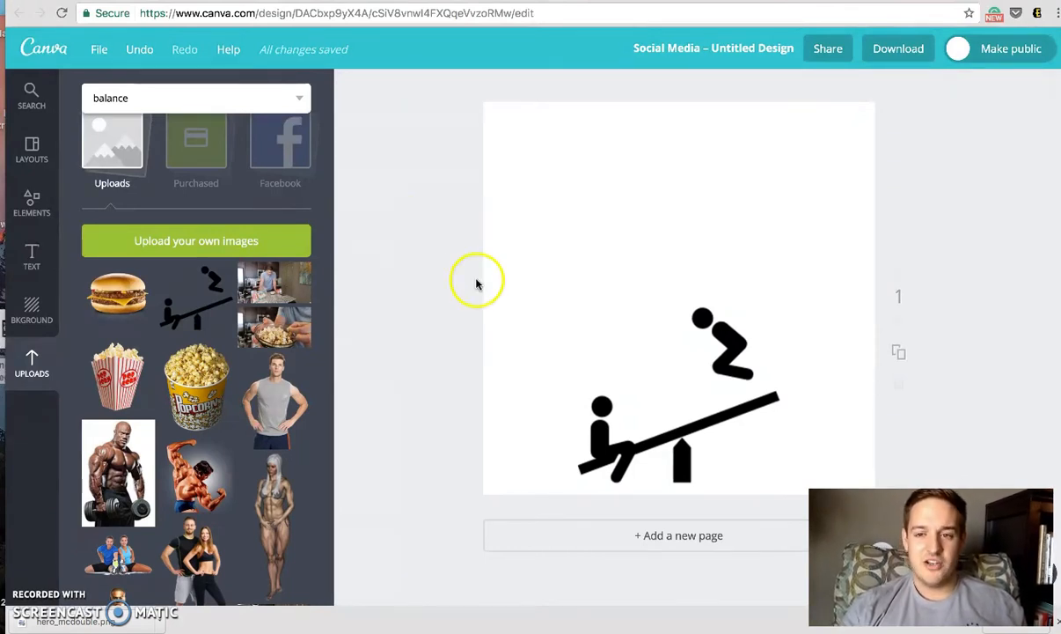
Open the Pixlr Editor site at pixlr.com/editor in a new browser tab
left_click(919, 1)
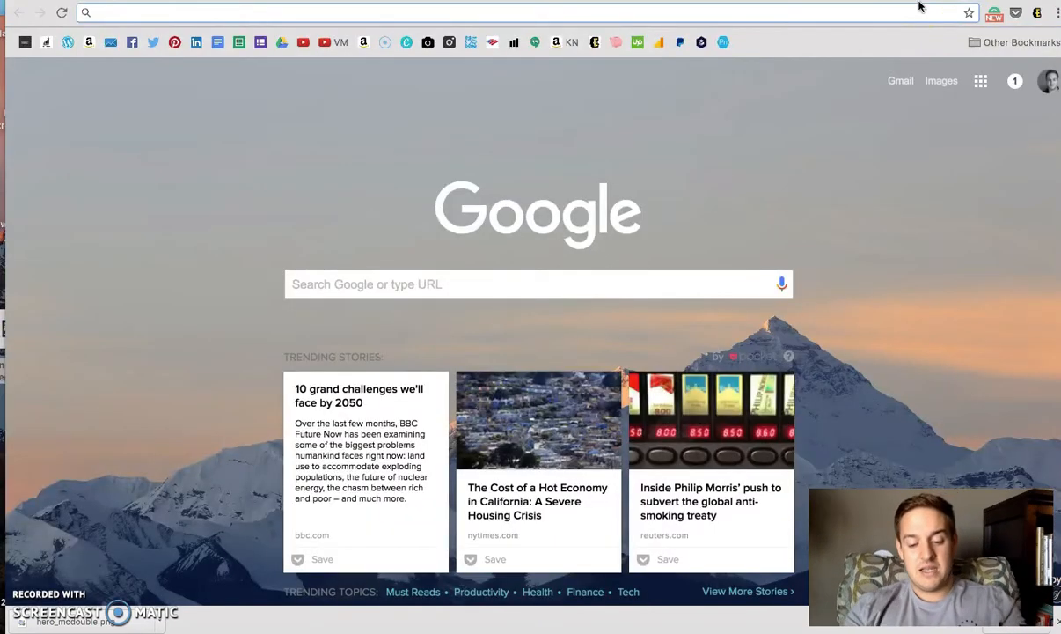
type("picm")
key("BackSpace")
key("BackSpace")
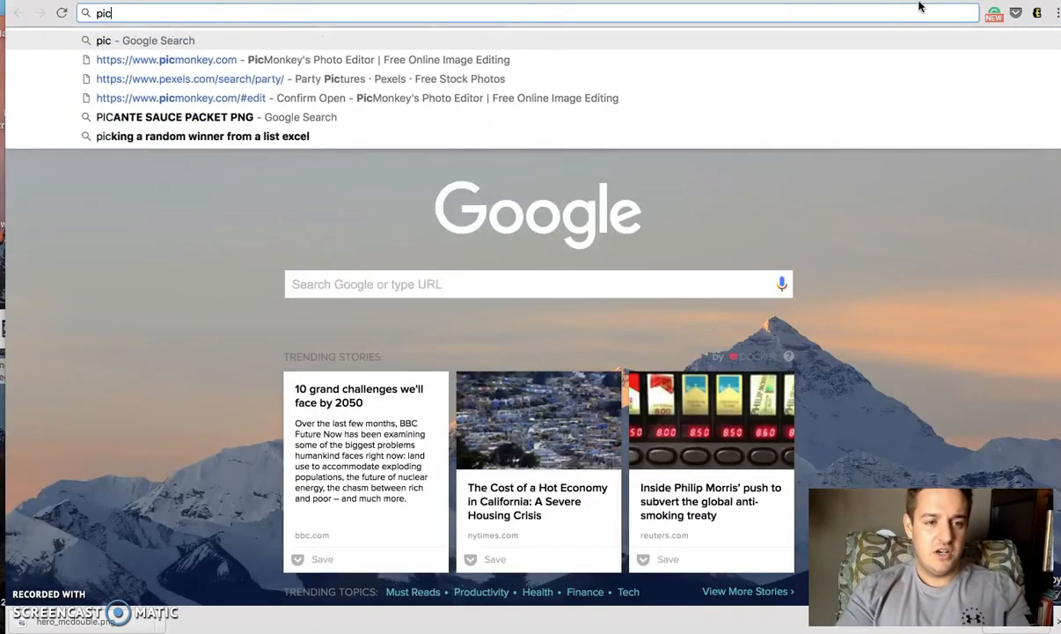
type("xl")
key("Return")
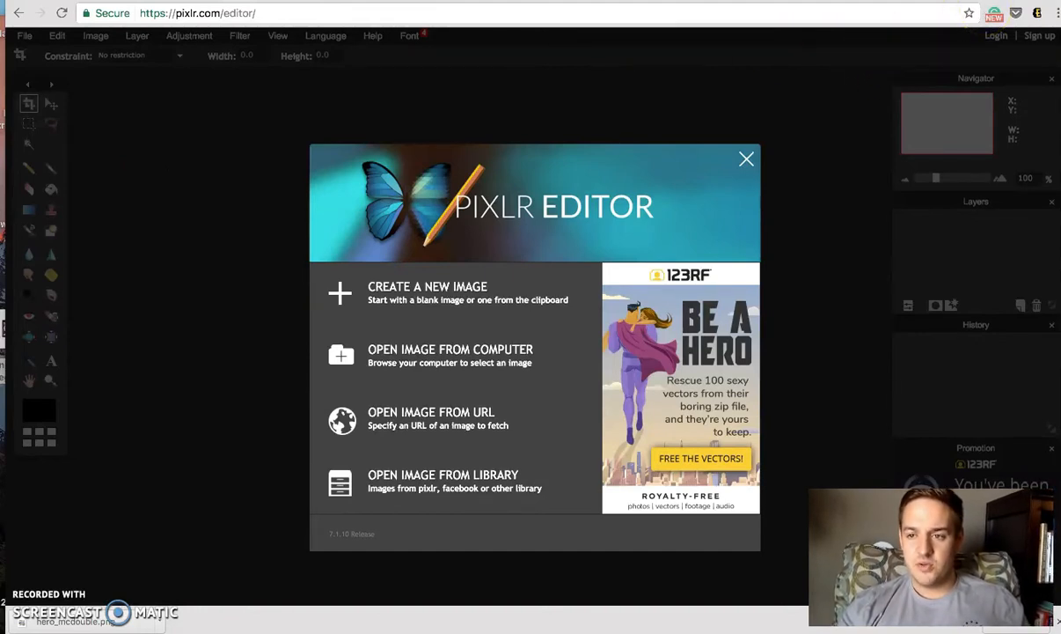
Close the Pixlr, Screencast-O-Matic and Google image search tabs and return to the Canva social media design
key("super+w")
left_click(643, 203)
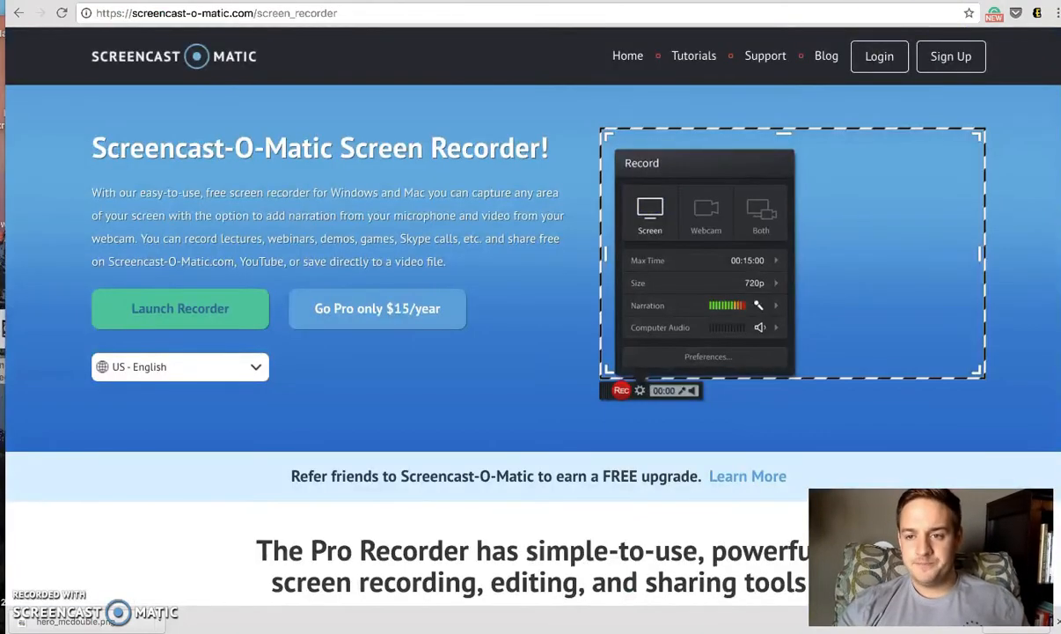
key("super+w")
key("super+w")
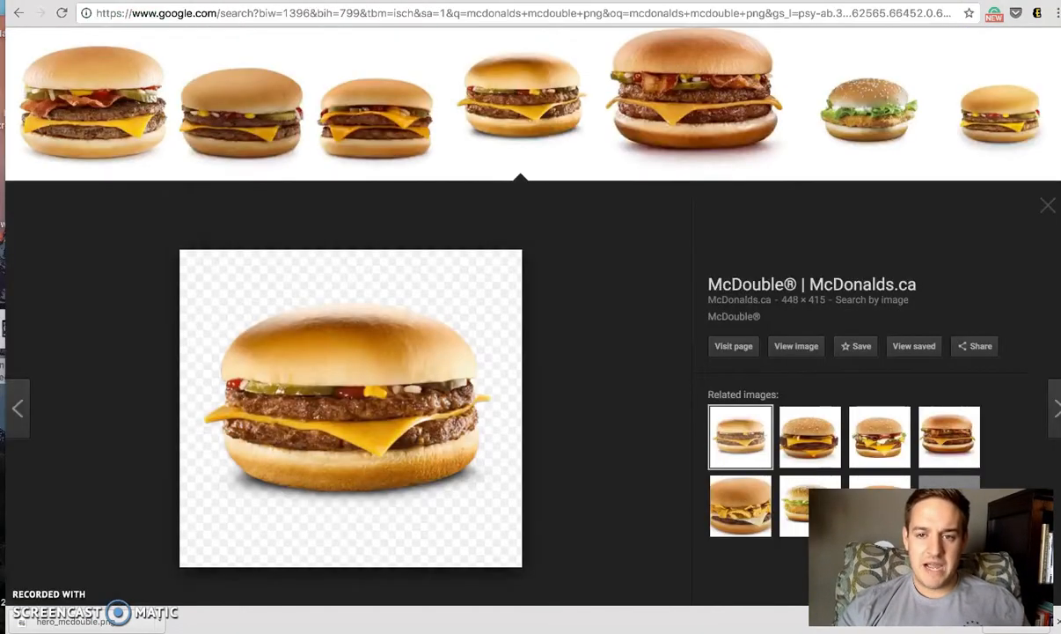
key("super+w")
key("super+w")
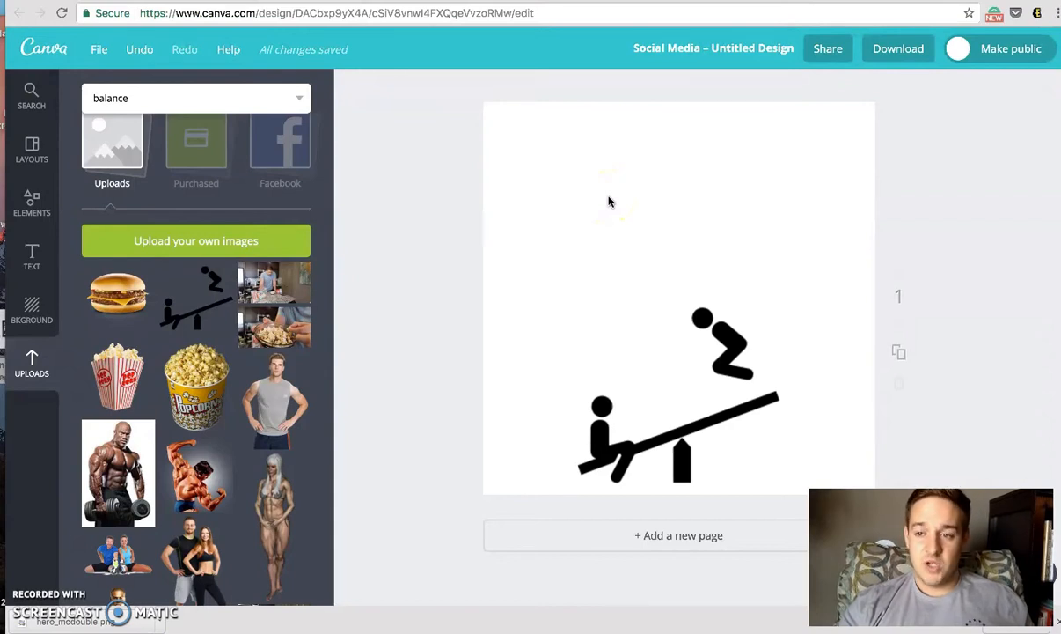
Browse the preset text styles for the design, and view the Wendy's menu infographic as a text styling example
left_click(32, 257)
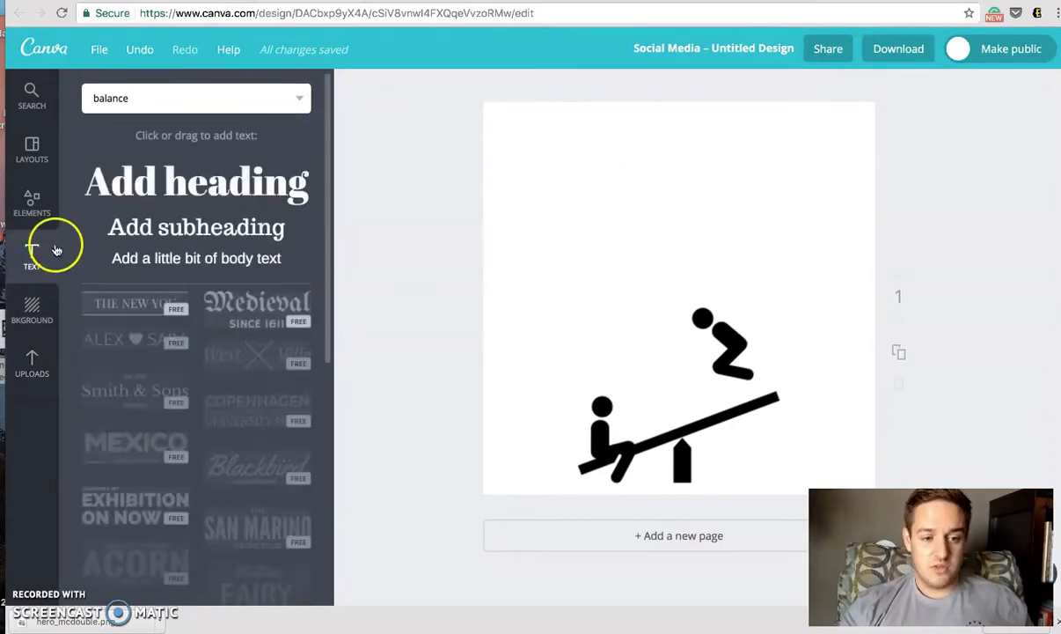
scroll(172, 443, "down", 5)
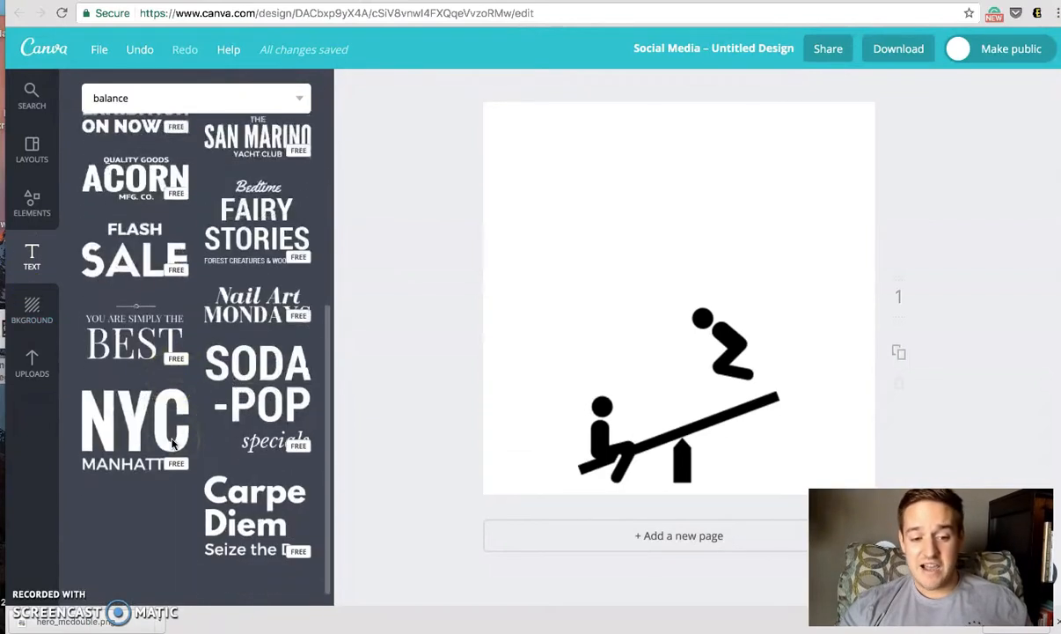
scroll(173, 445, "down", 3)
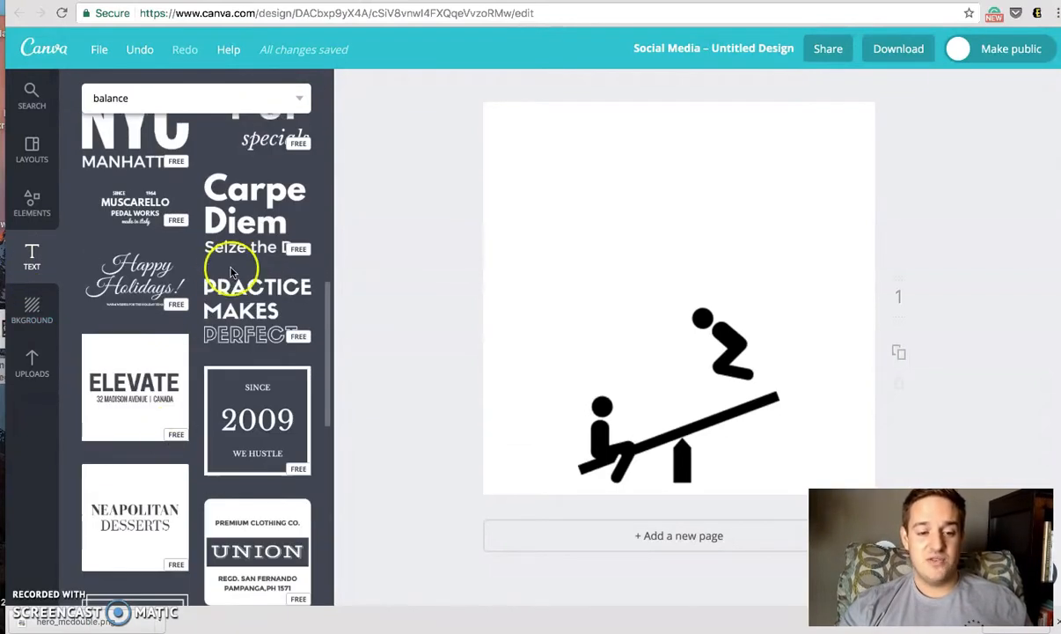
scroll(231, 273, "up", 3)
scroll(231, 273, "up", 4)
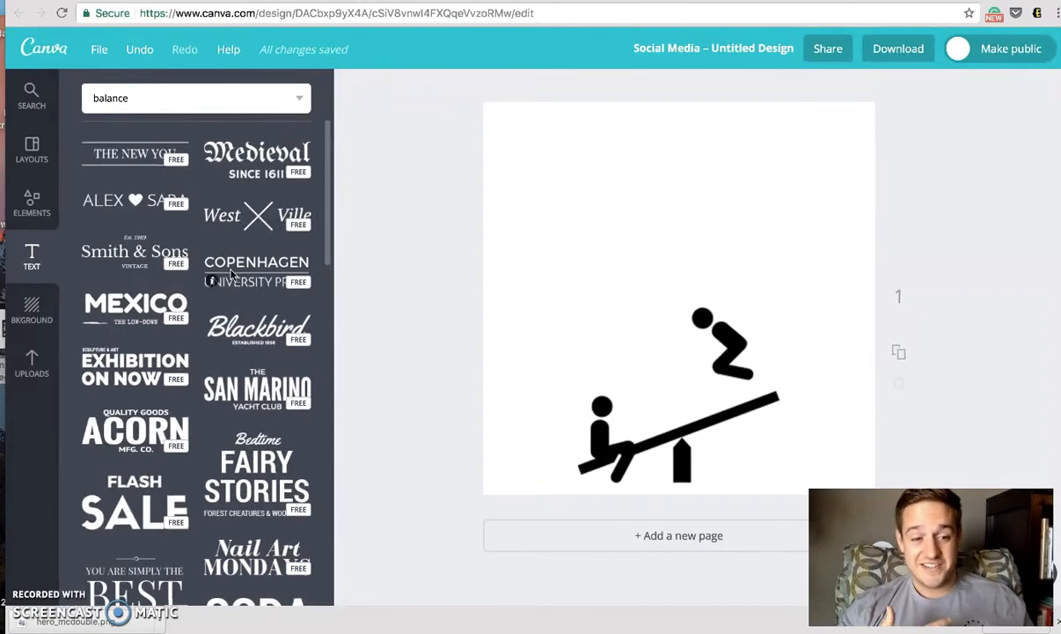
scroll(231, 269, "up", 2)
left_click(233, 195)
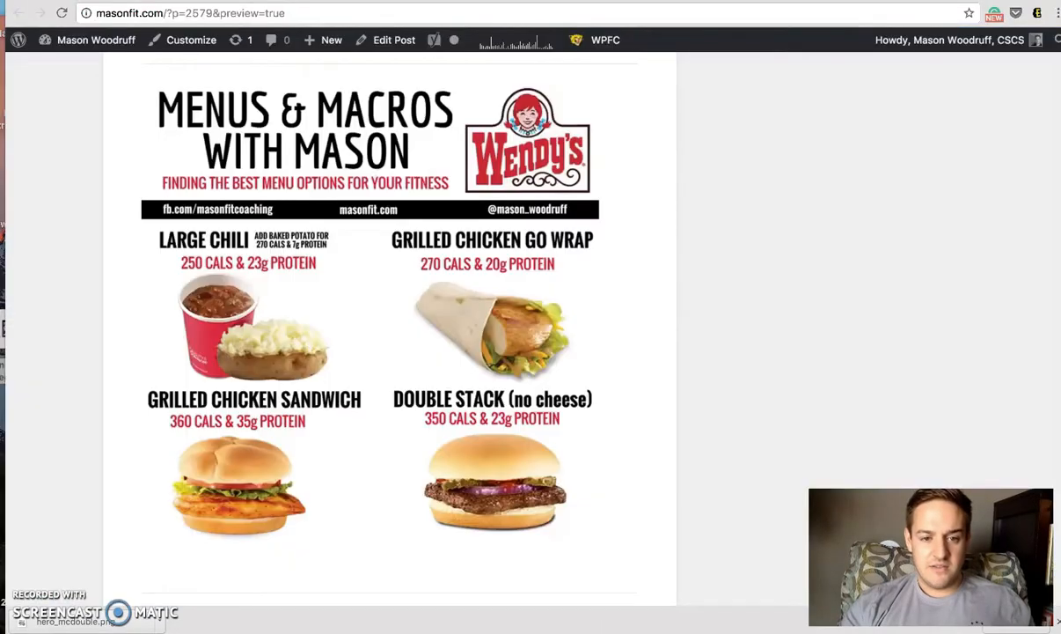
scroll(300, 194, "up", 2)
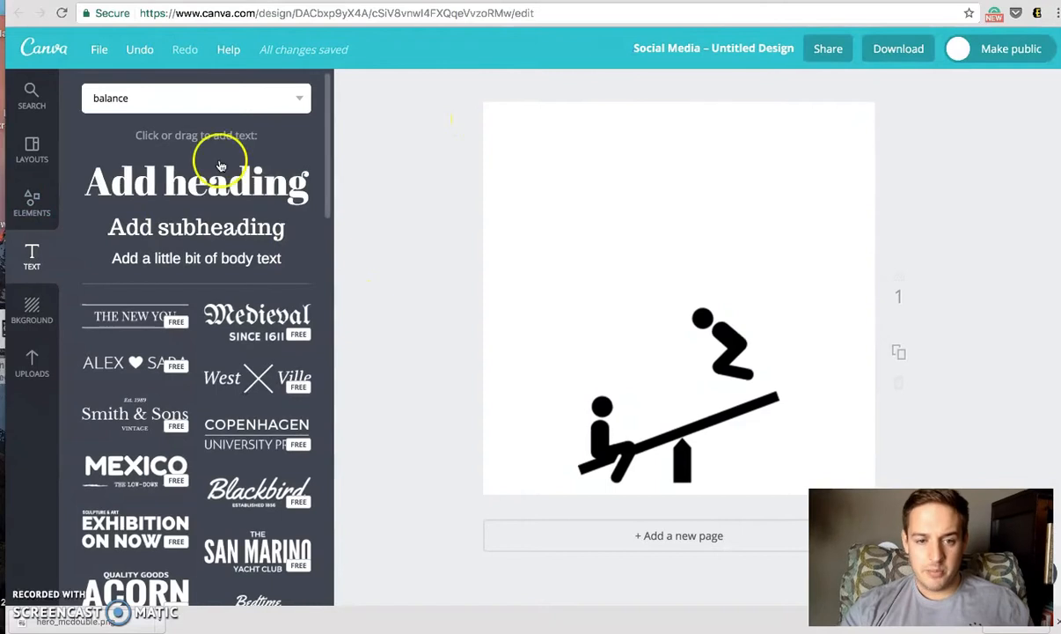
Add a square shape, stretch it wider than the page, flatten it into a banner and place it along the page's top edge
left_click(32, 202)
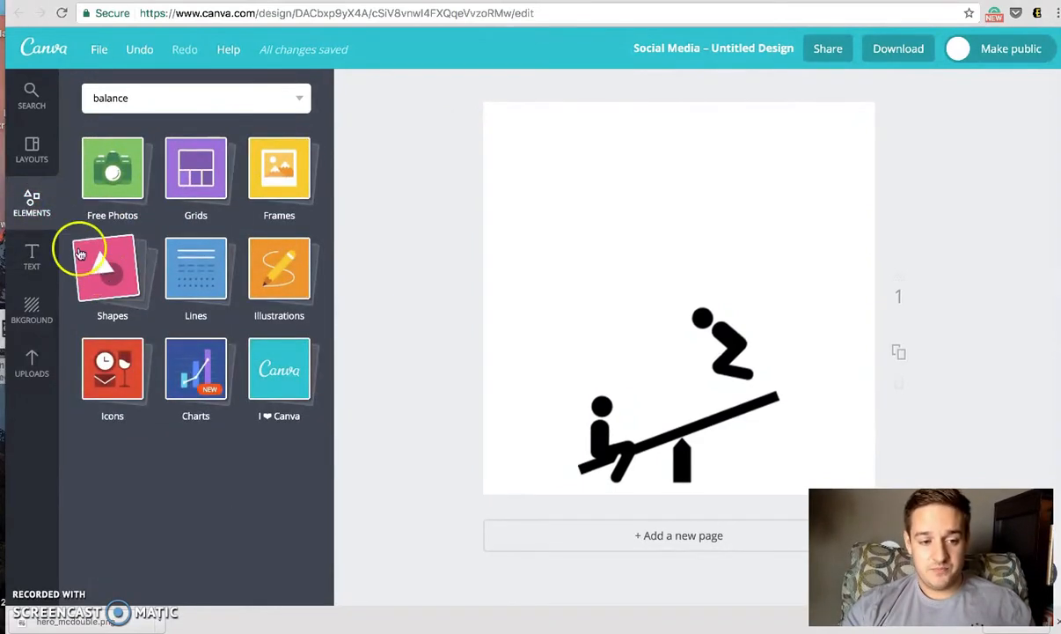
left_click(119, 264)
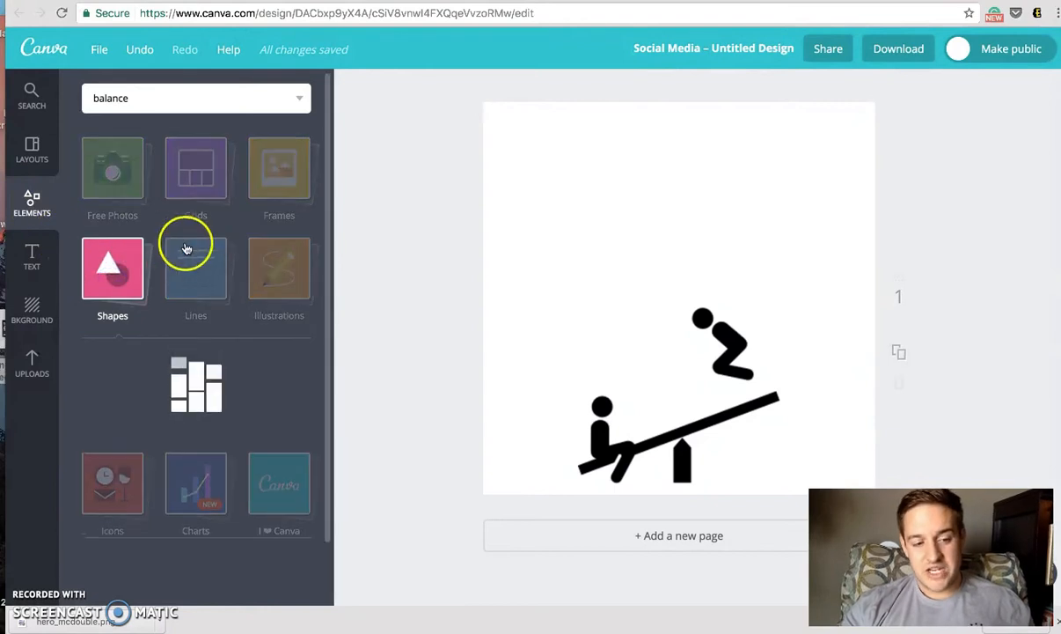
left_click(148, 386)
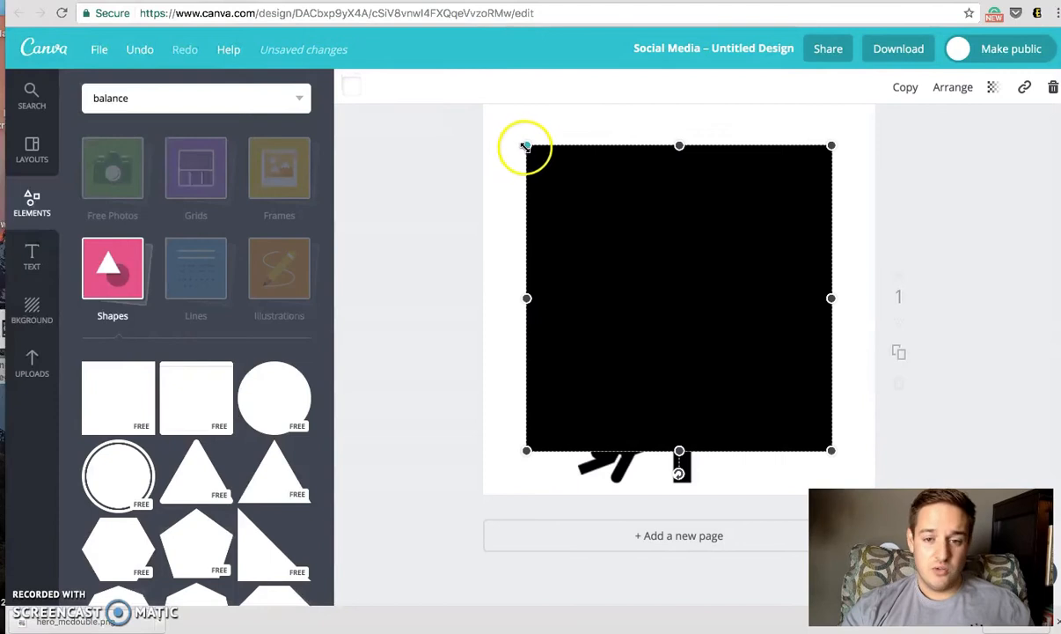
left_click_drag(530, 299, 390, 297)
left_click_drag(836, 298, 955, 277)
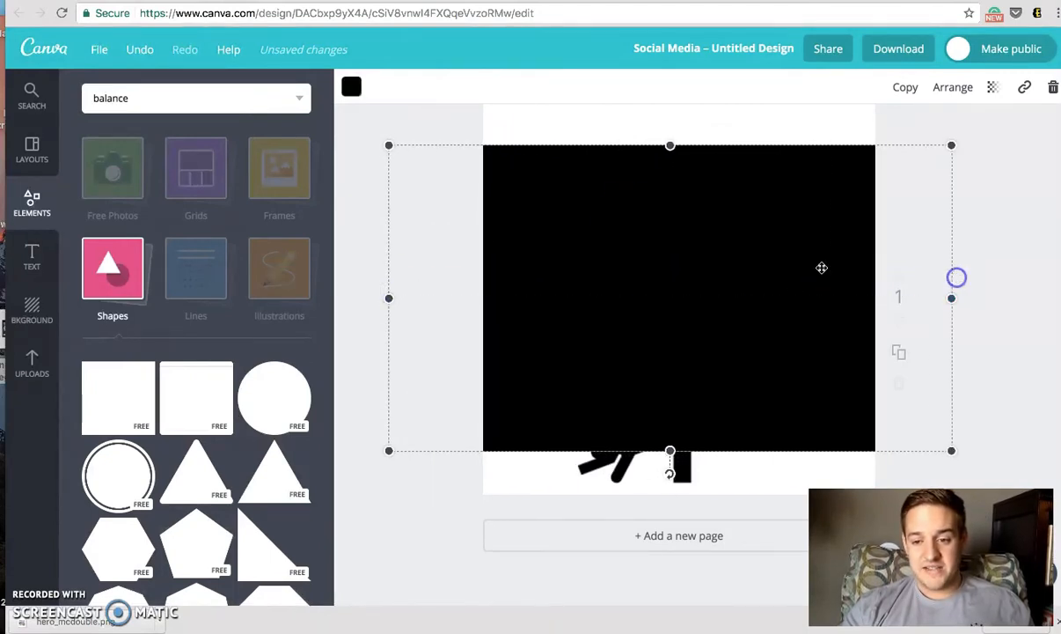
left_click_drag(670, 145, 675, 371)
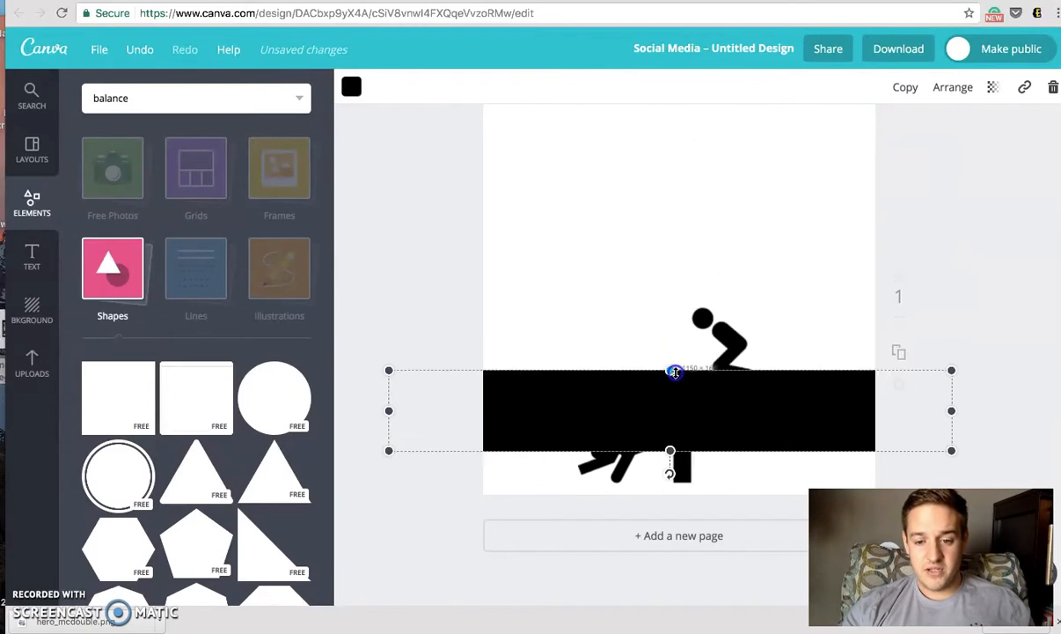
left_click(992, 197)
left_click_drag(780, 443, 788, 157)
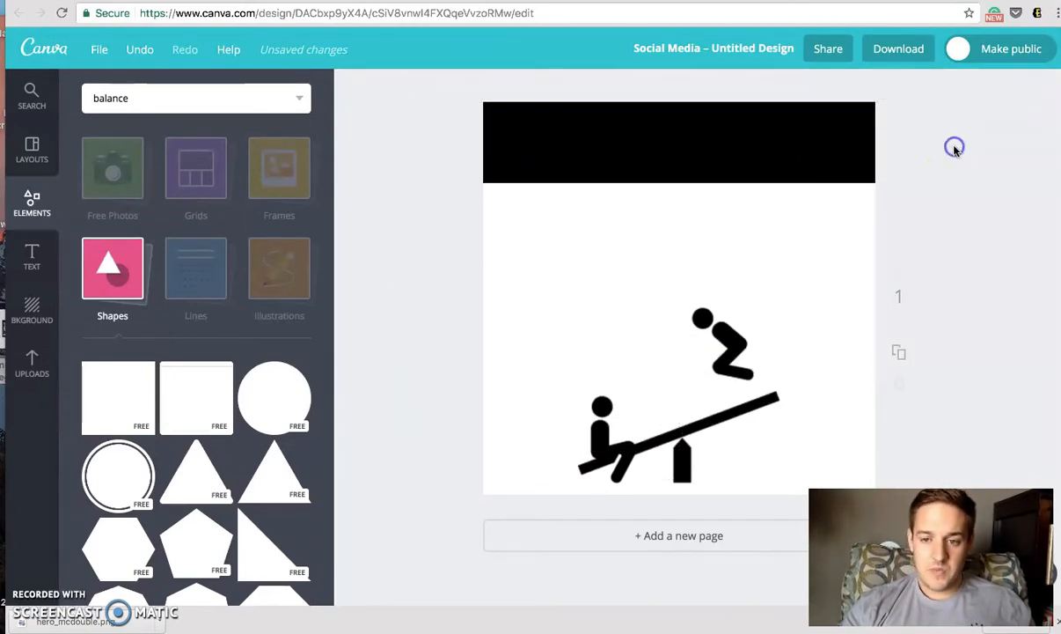
Add a heading to the design with the text "WHAT'S IMPORTANT"
left_click(35, 252)
left_click(295, 180)
left_click_drag(633, 295, 796, 247)
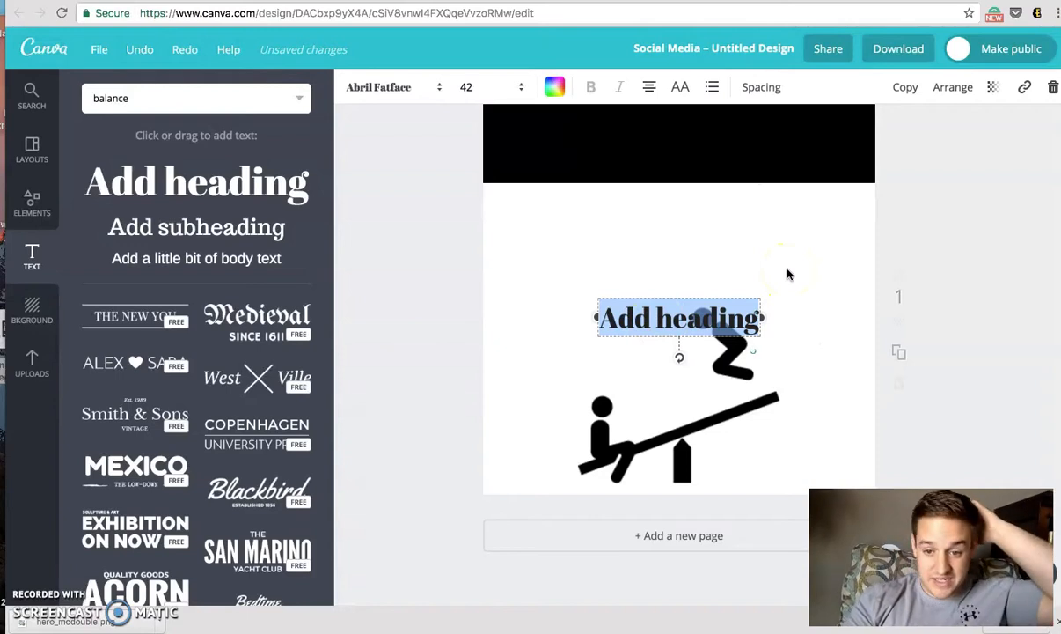
type("W")
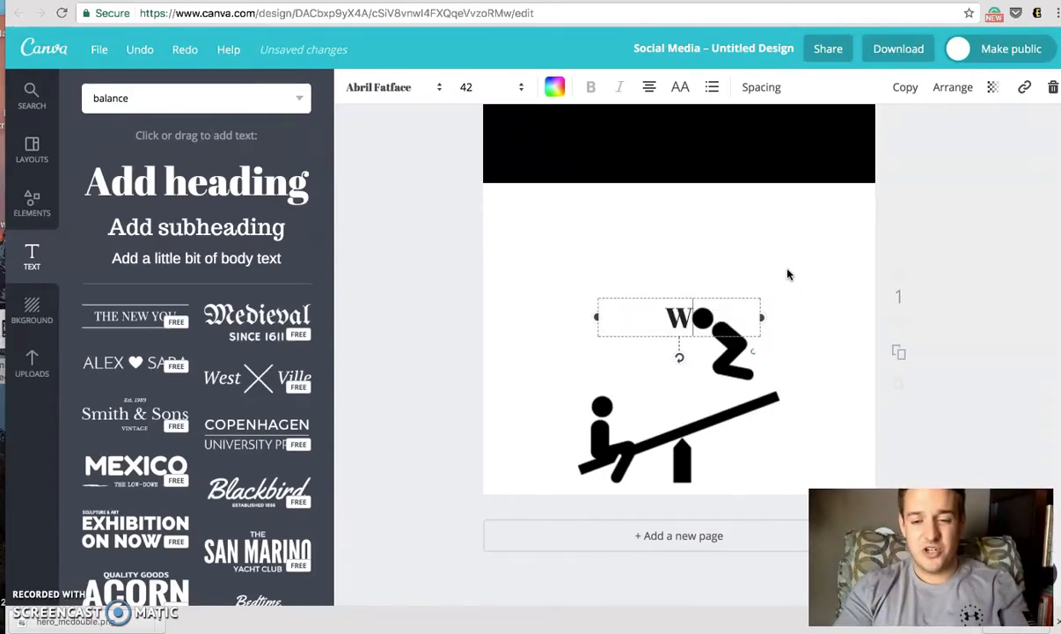
type("H")
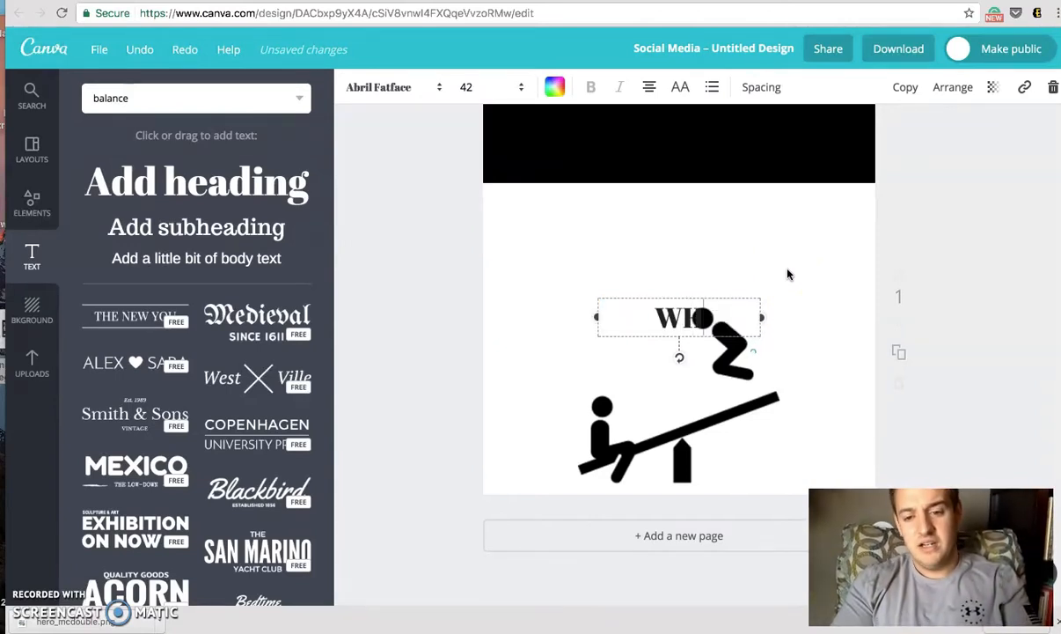
type("AT'S IMPORTNAT")
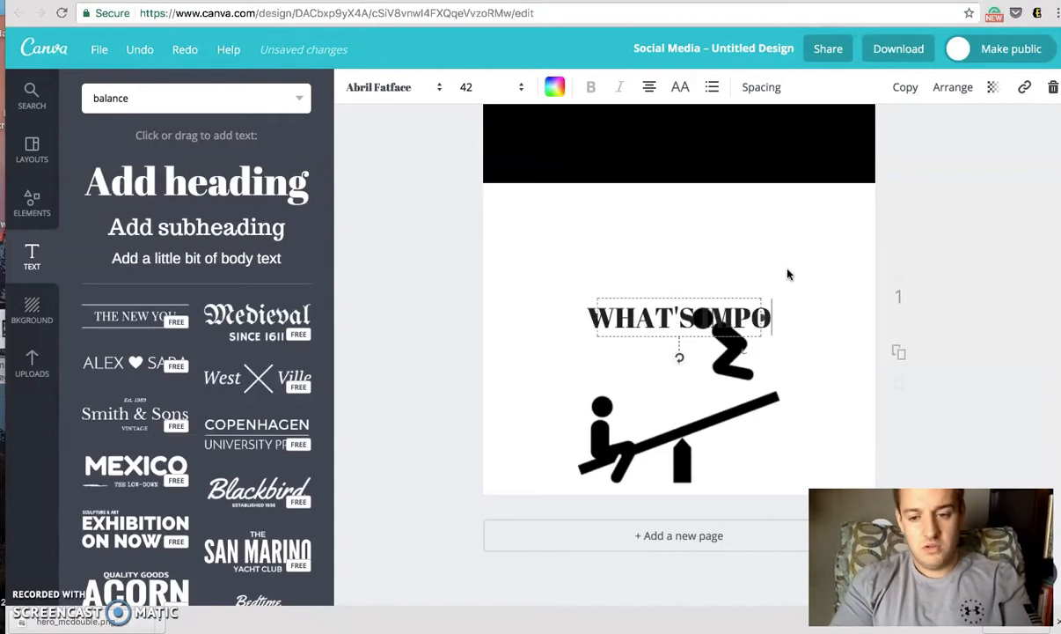
key("BackSpace")
key("BackSpace")
key("BackSpace")
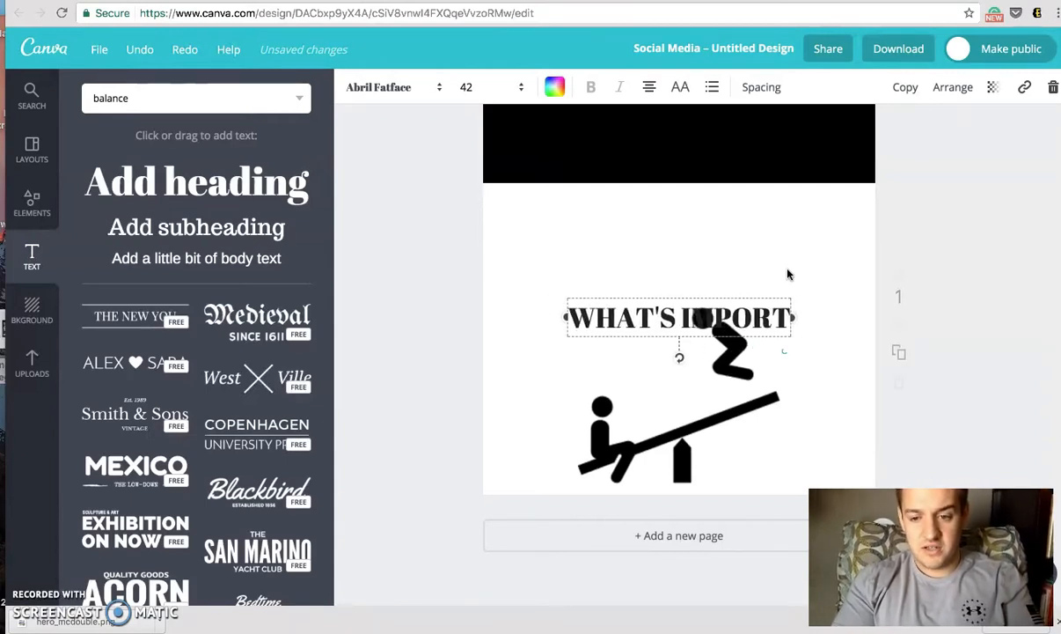
type("ANT")
Move the heading onto the black banner and set its text color to white
left_click(794, 260)
left_click_drag(751, 317, 751, 155)
left_click(750, 154)
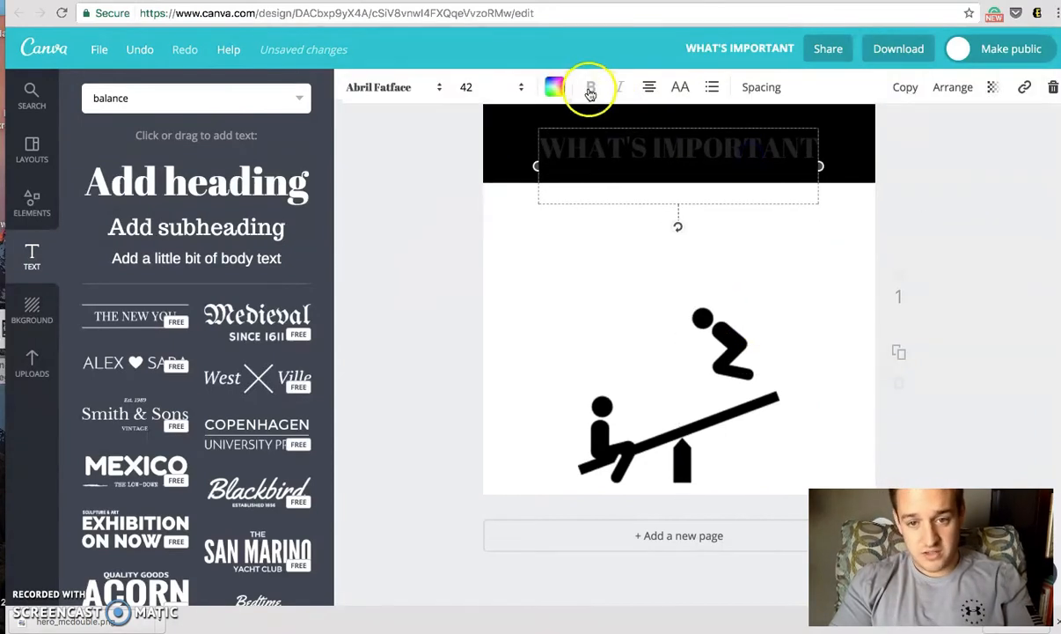
left_click(554, 86)
left_click(682, 301)
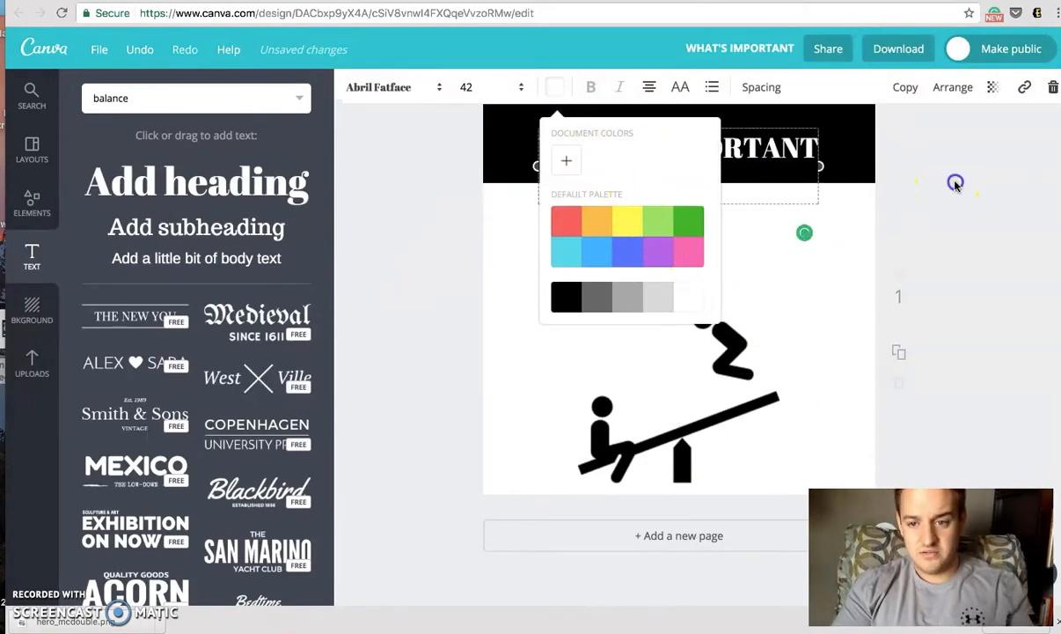
left_click(955, 181)
Browse the available fonts and change the "WHAT'S IMPORTANT" heading's font to Economica
left_click(403, 89)
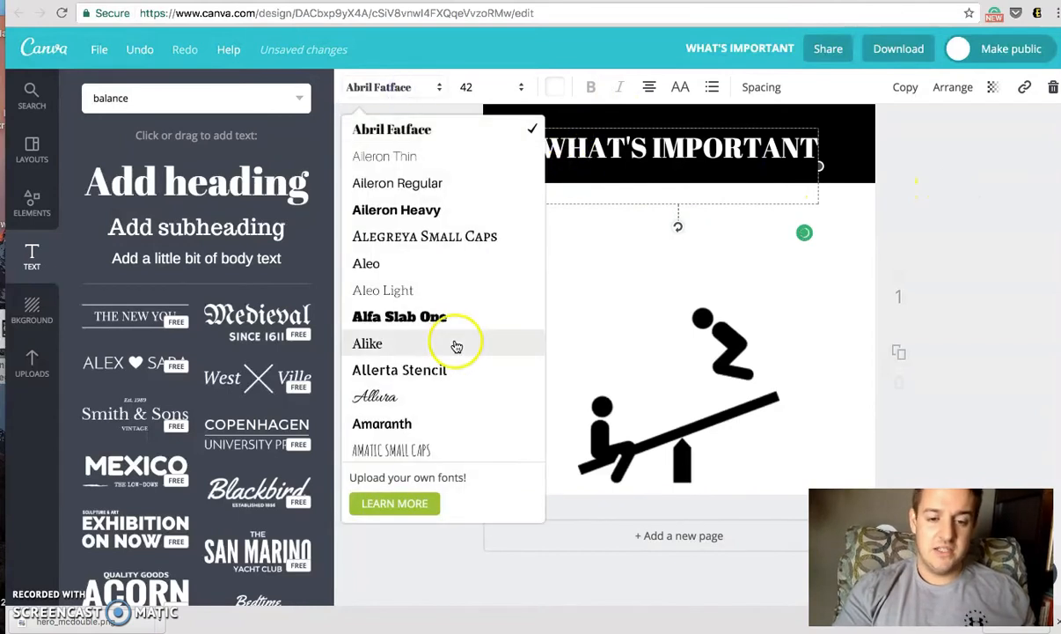
scroll(451, 354, "down", 2)
scroll(451, 357, "down", 1)
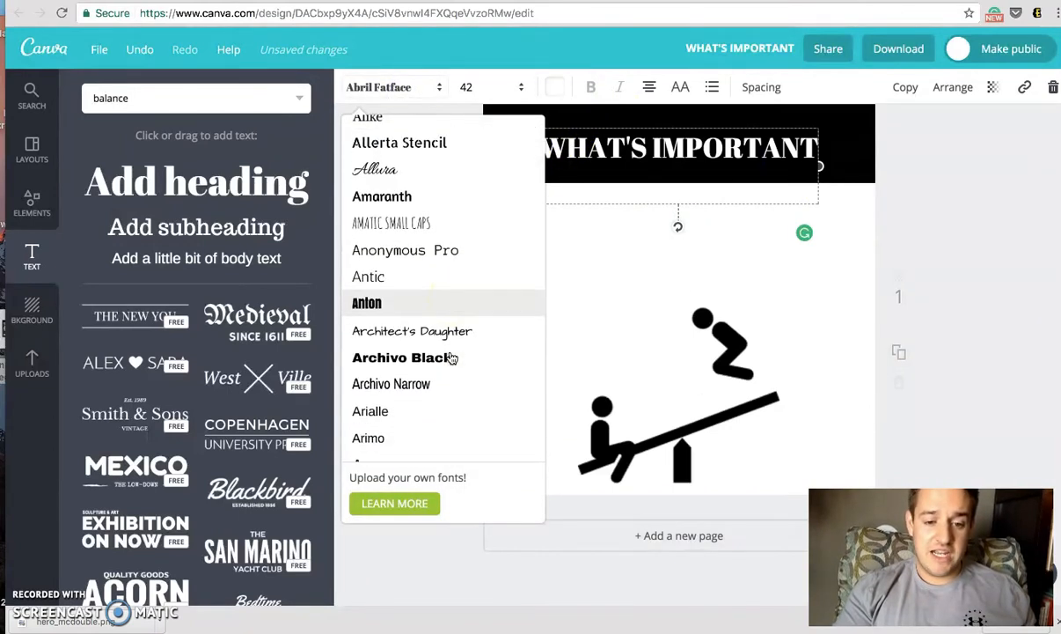
scroll(439, 289, "down", 10)
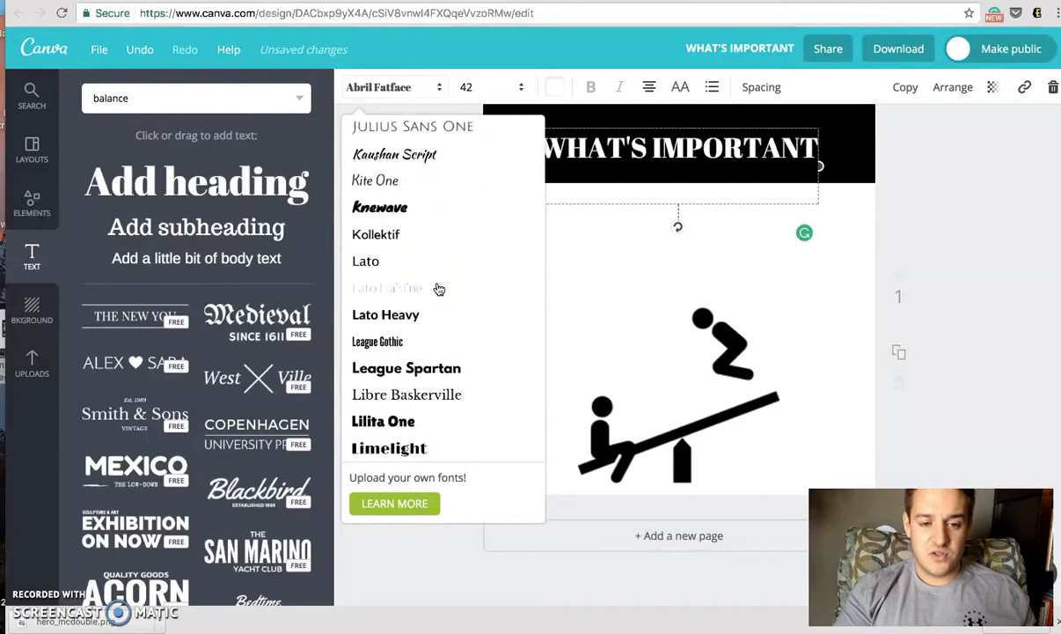
scroll(439, 290, "down", 5)
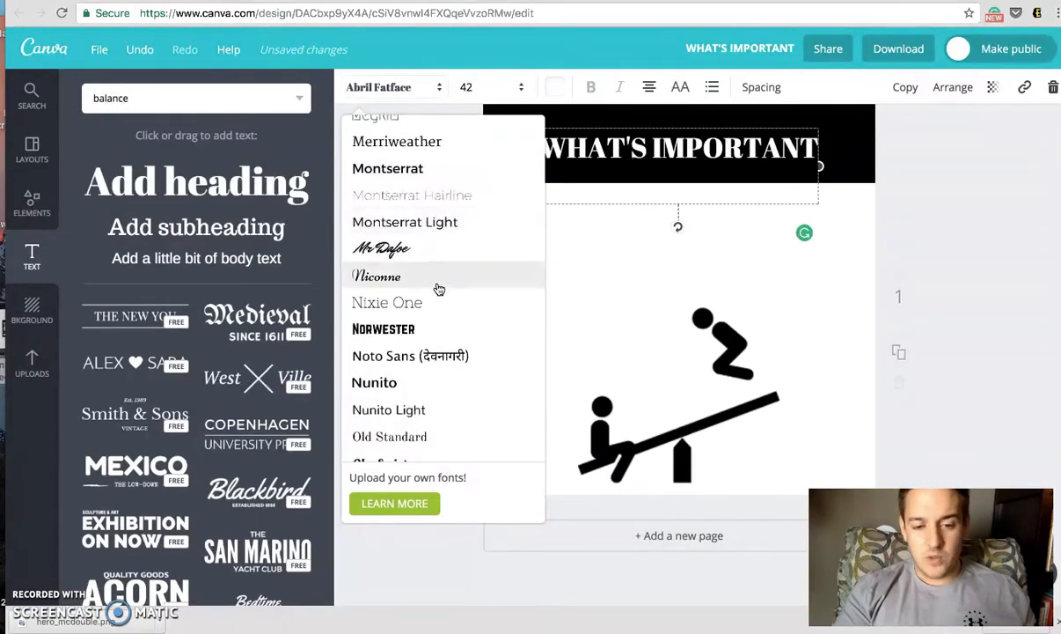
scroll(439, 290, "up", 4)
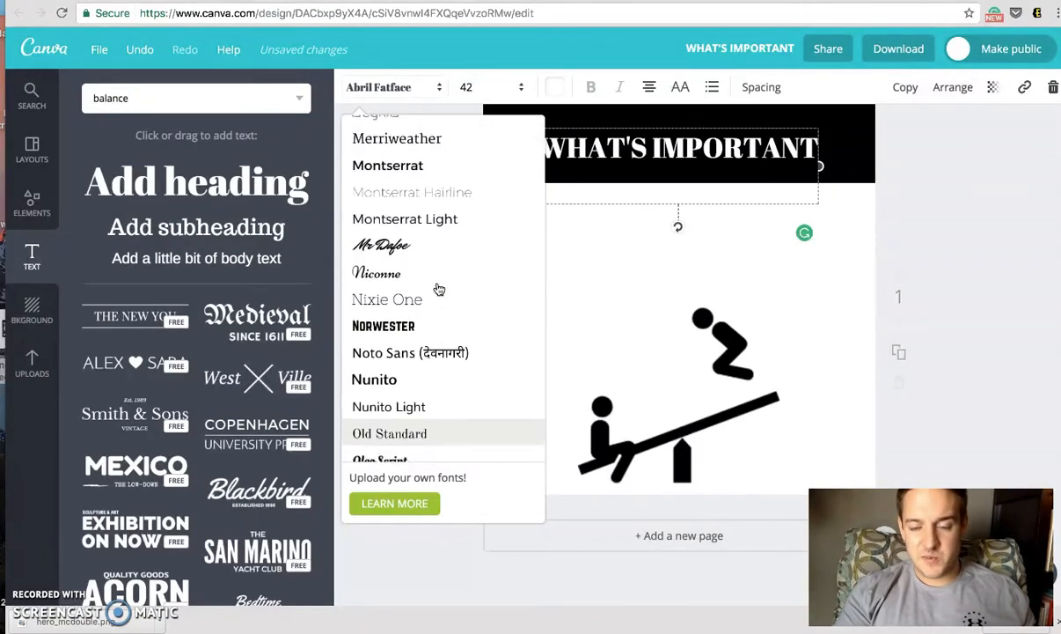
scroll(439, 289, "up", 3)
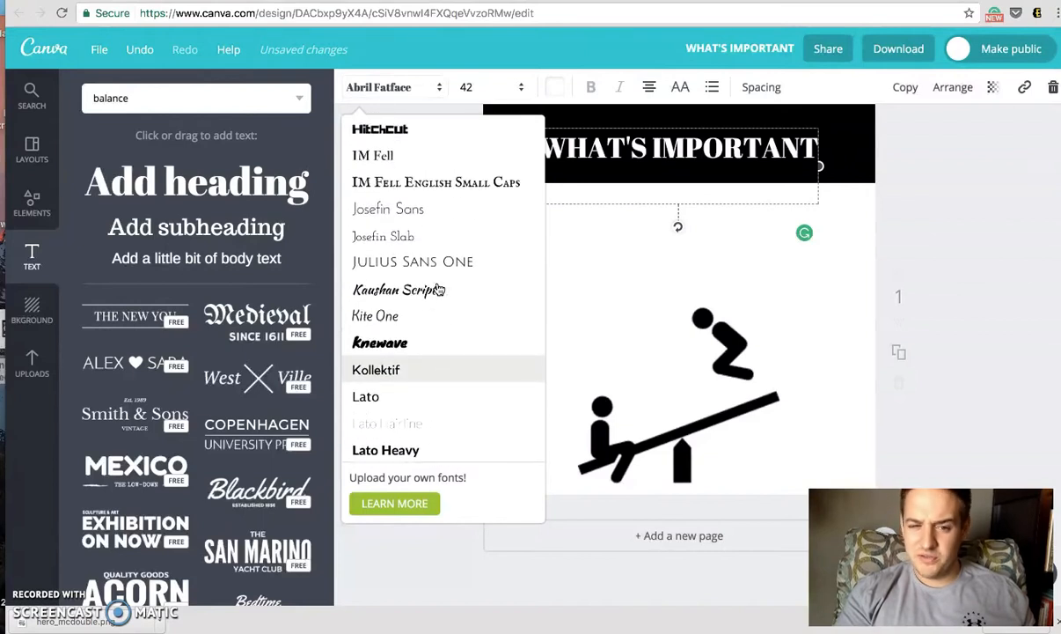
scroll(439, 290, "up", 3)
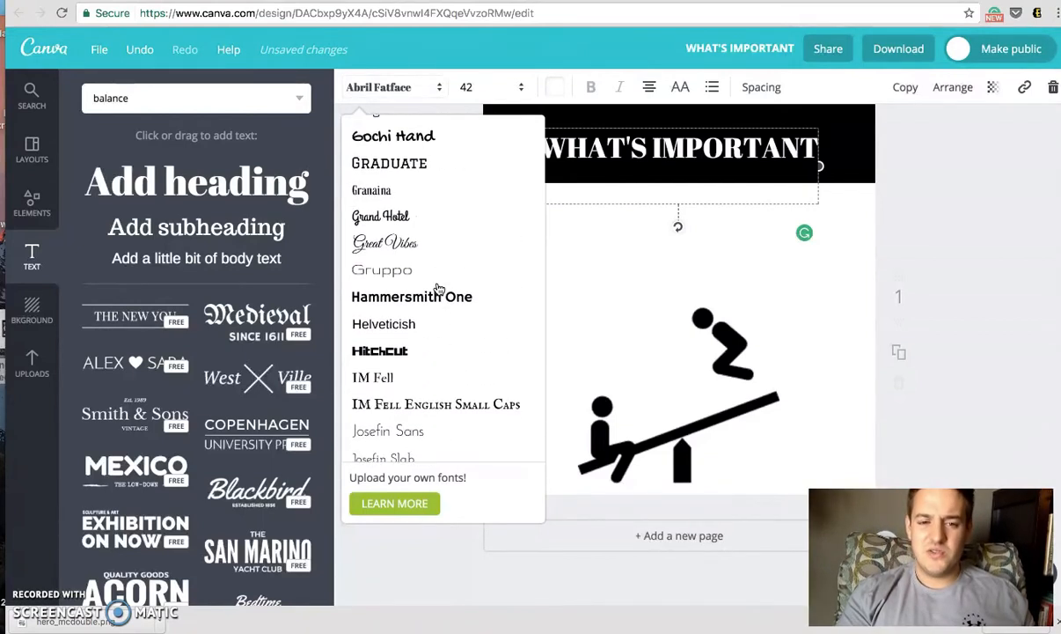
scroll(439, 290, "up", 2)
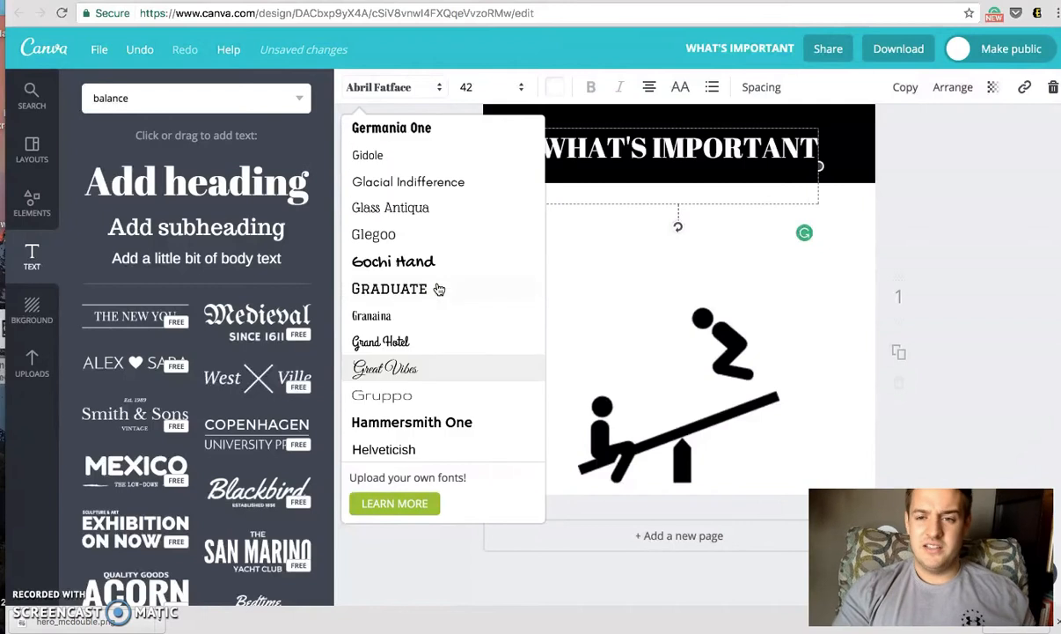
scroll(439, 289, "up", 3)
scroll(440, 290, "up", 4)
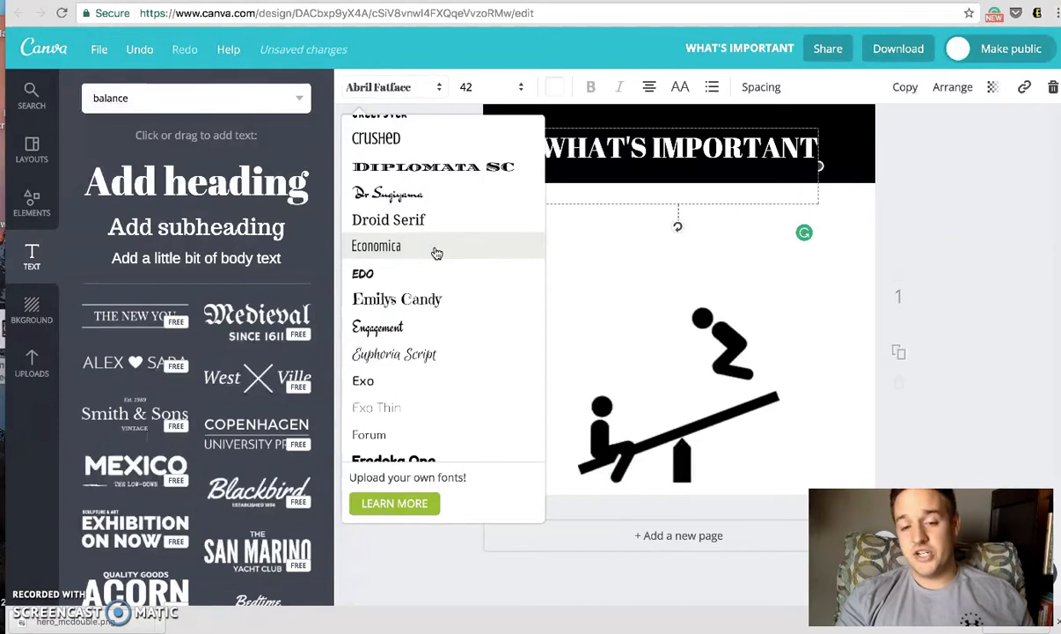
left_click(437, 252)
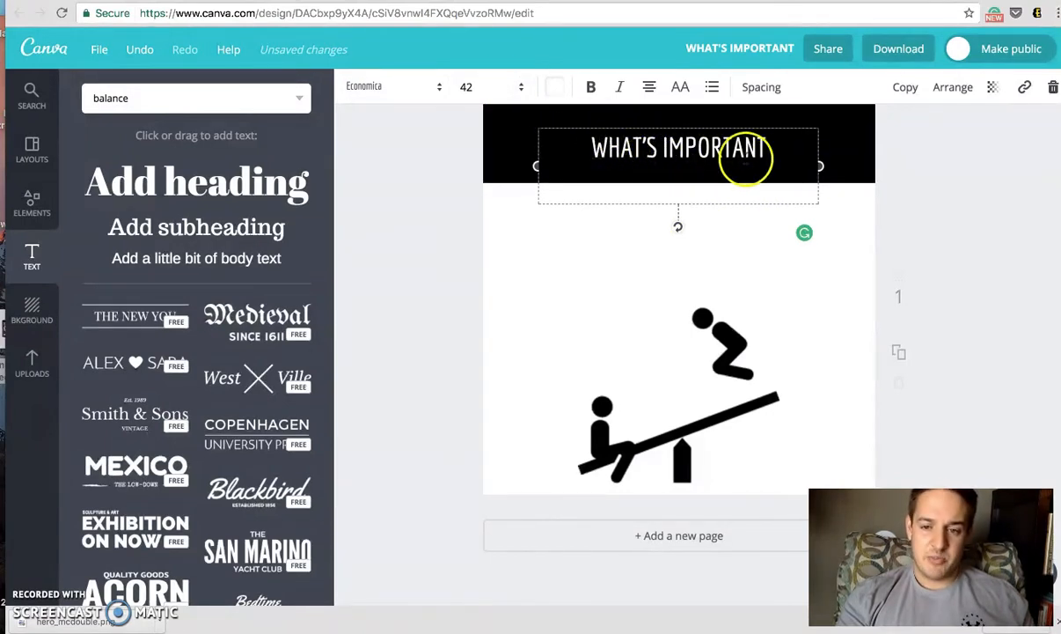
Set the "WHAT'S IMPORTANT" heading's font size to 72, raise it within the black banner and make it bold
left_click(502, 97)
left_click(493, 400)
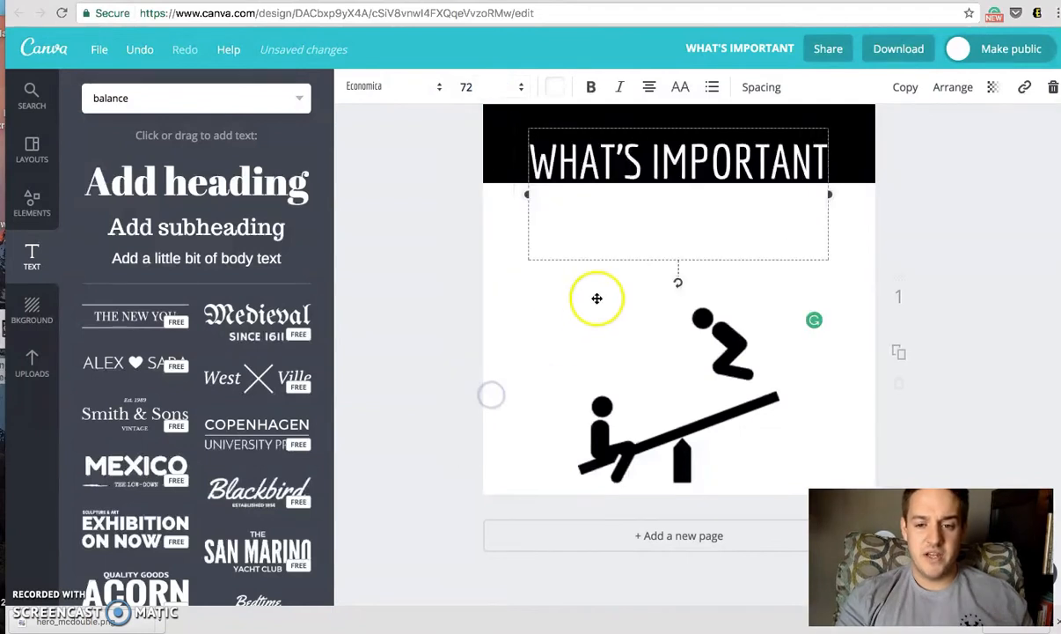
left_click_drag(758, 171, 758, 150)
left_click(593, 88)
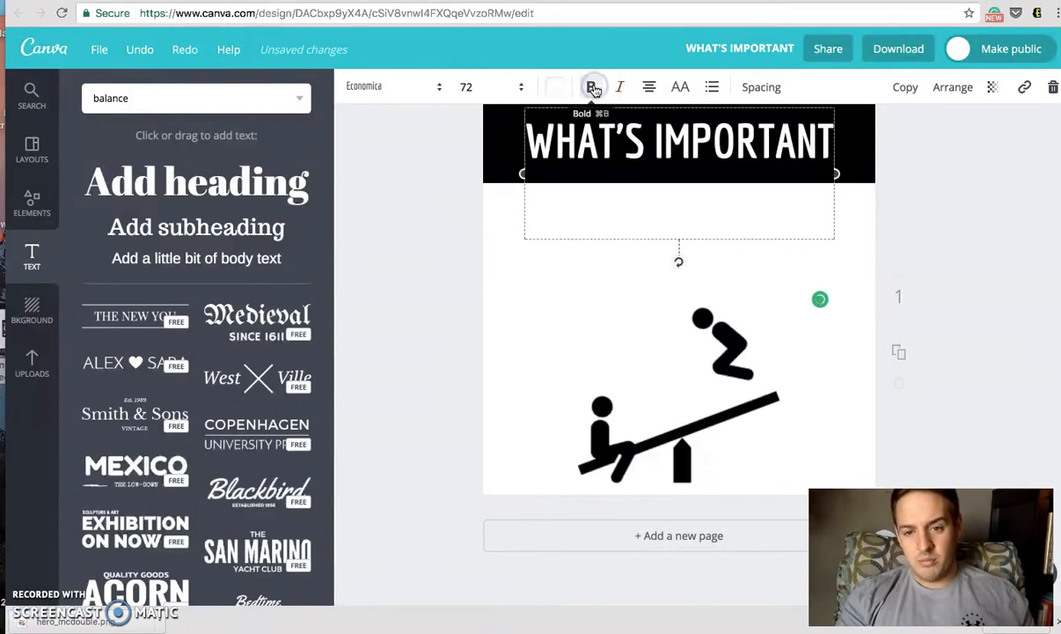
Set the heading's letter spacing to -30 and break its text onto two lines before "IMPORTANT"
left_click(762, 88)
mouse_move(851, 134)
left_mouse_down()
mouse_move(872, 134)
mouse_move(844, 133)
left_mouse_up()
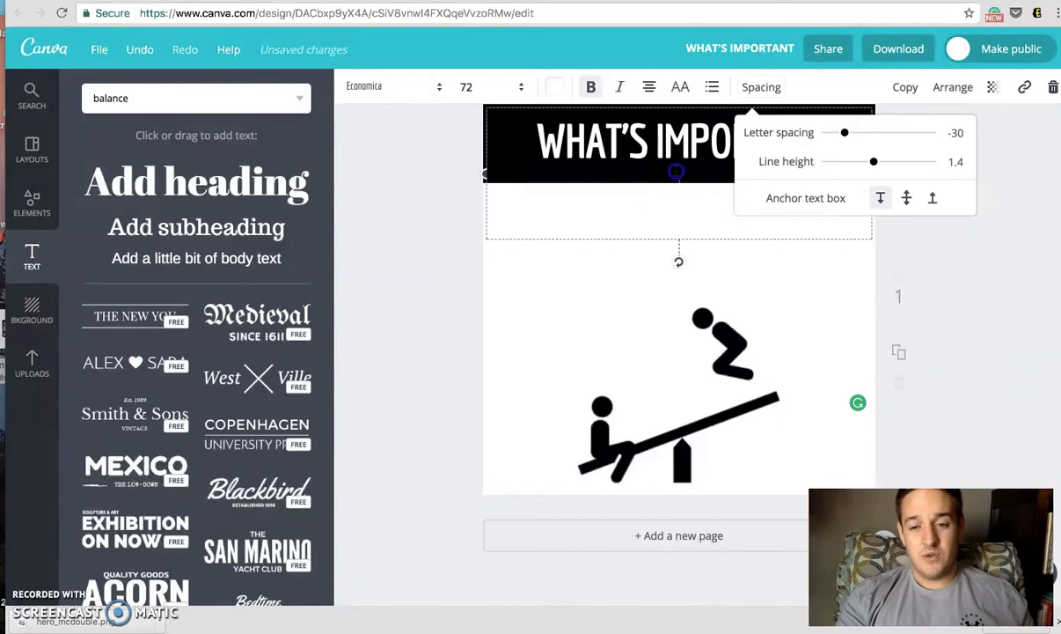
left_click(654, 139)
key("Return")
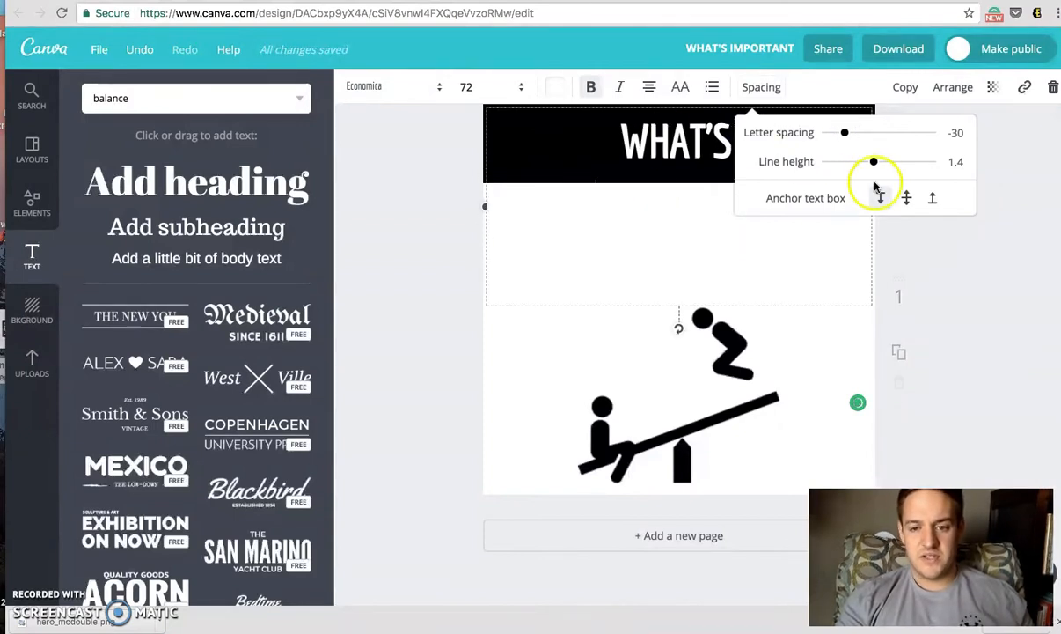
left_click(1005, 152)
left_click(709, 142)
left_click(960, 147)
left_click_drag(736, 151, 734, 138)
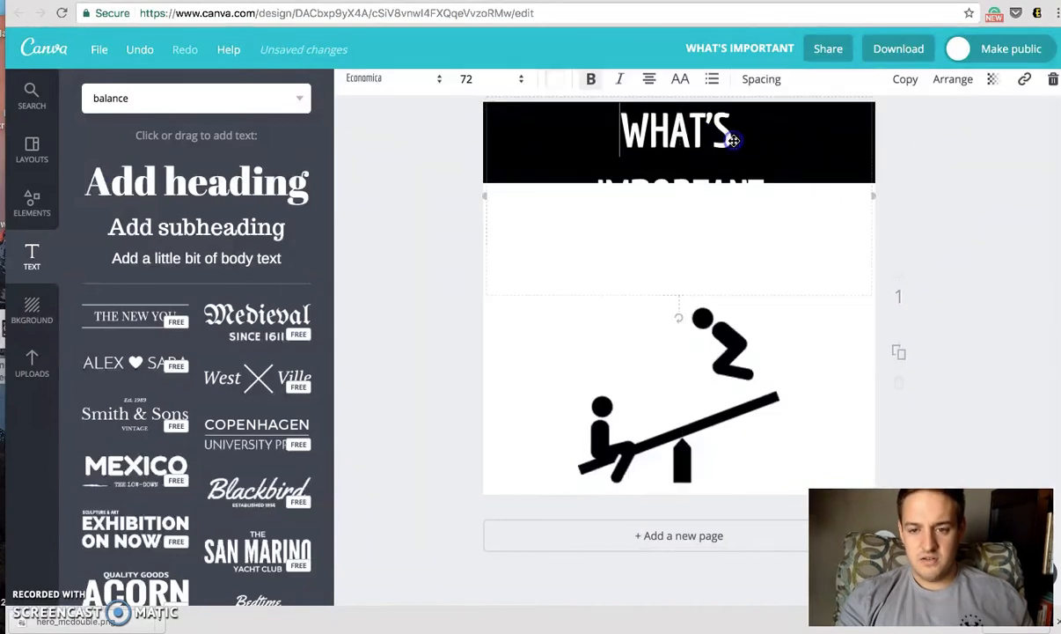
Reduce the two-line heading's line height until both lines fit inside the black banner, and nudge the heading slightly upward
left_click(764, 89)
left_click_drag(869, 166, 843, 161)
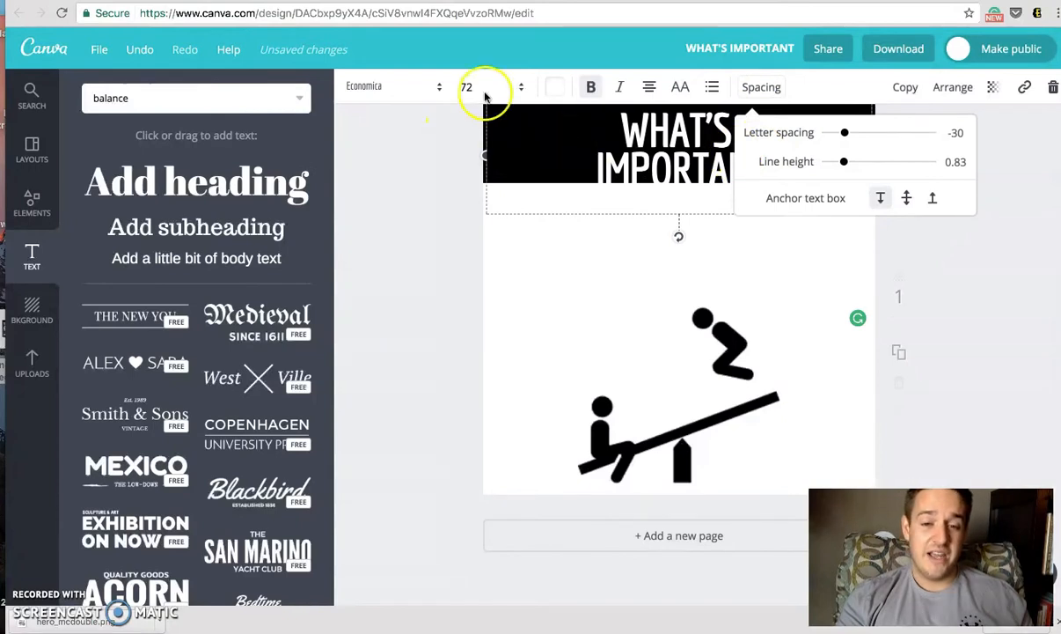
mouse_move(844, 161)
left_mouse_down()
mouse_move(889, 165)
mouse_move(836, 162)
left_mouse_up()
left_click(1004, 140)
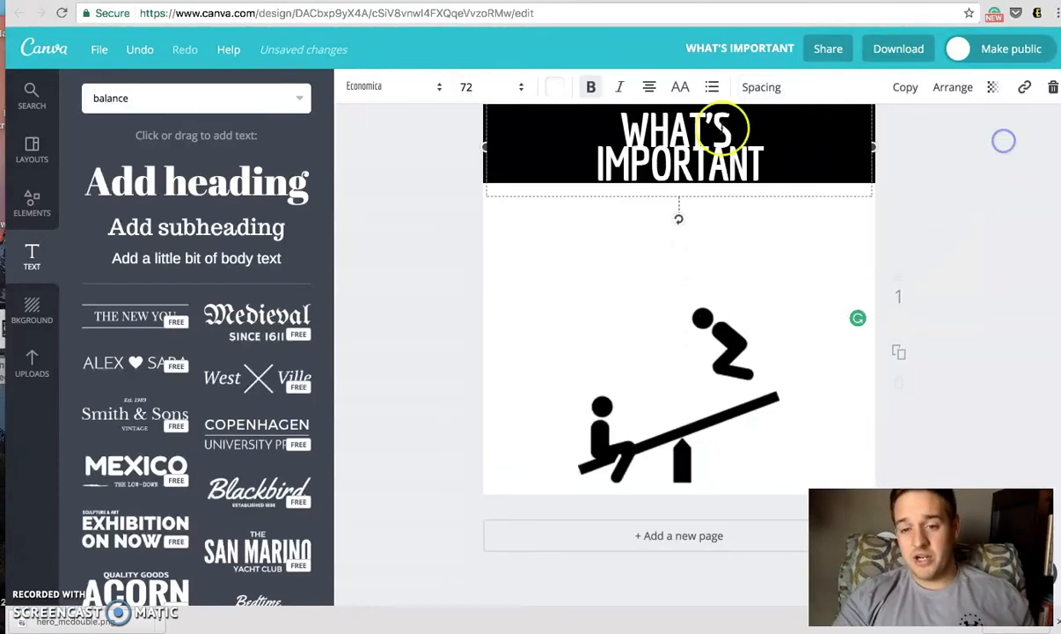
left_click(436, 178)
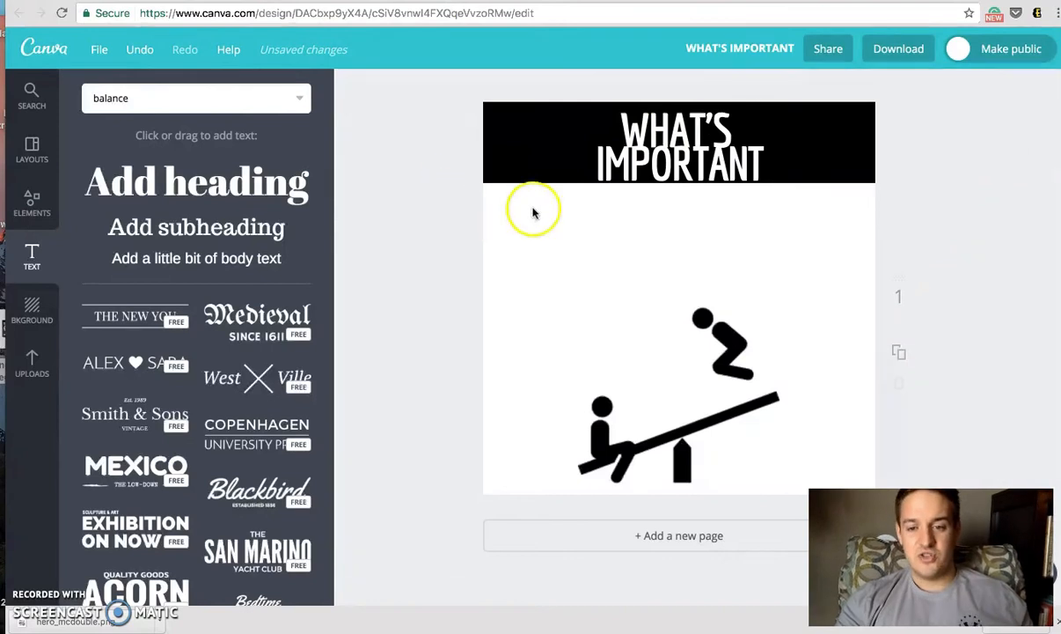
left_click_drag(676, 148, 676, 145)
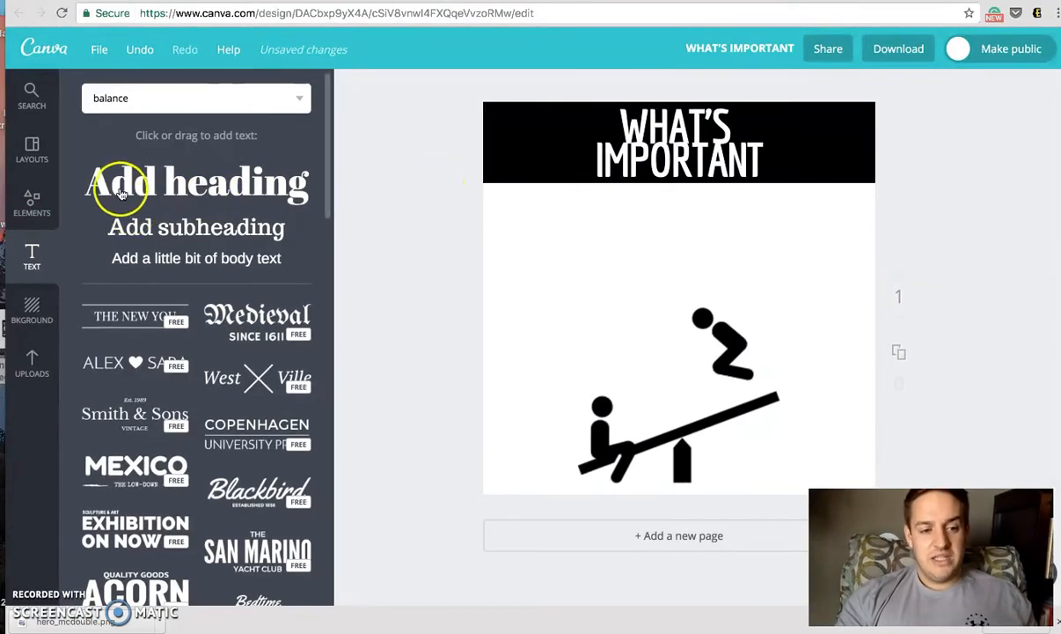
Duplicate the white "WHAT'S IMPORTANT" heading, place the copy below the banner and set its text color to black
left_click(171, 185)
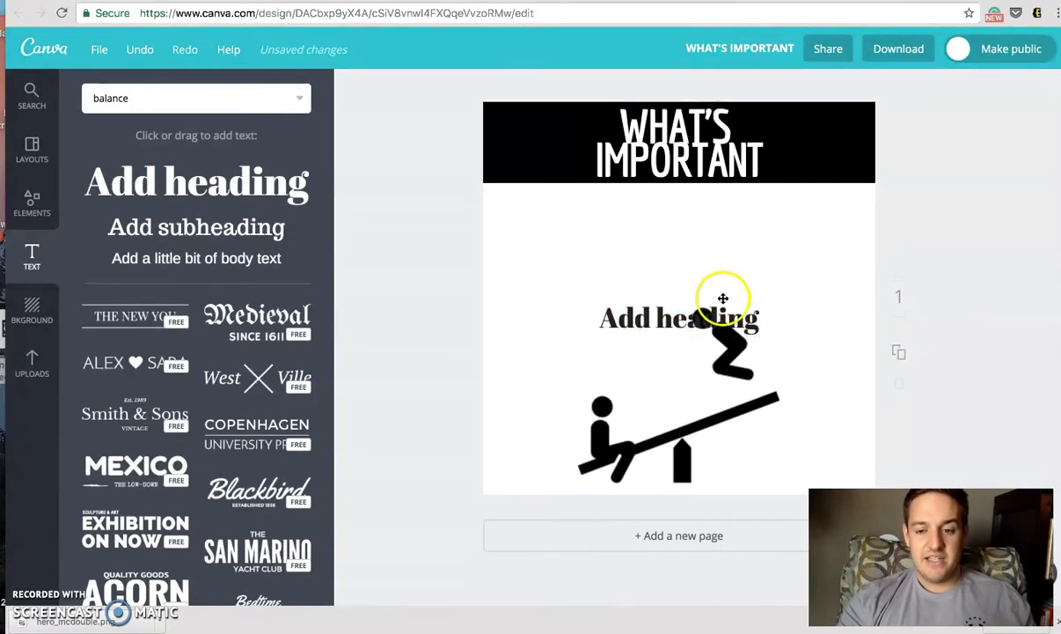
left_click(1050, 91)
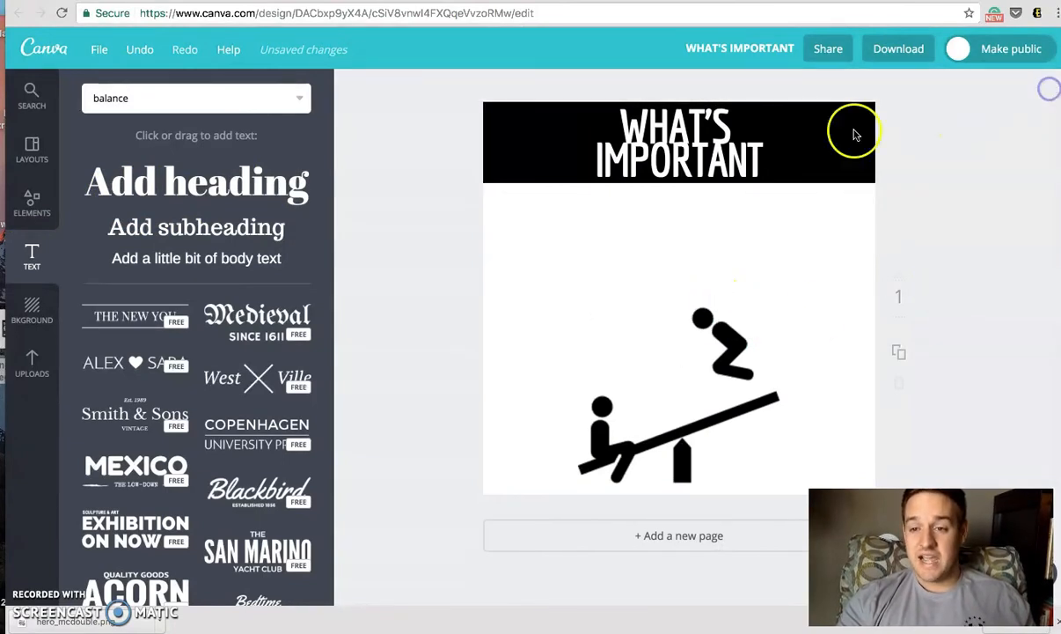
left_click(738, 155)
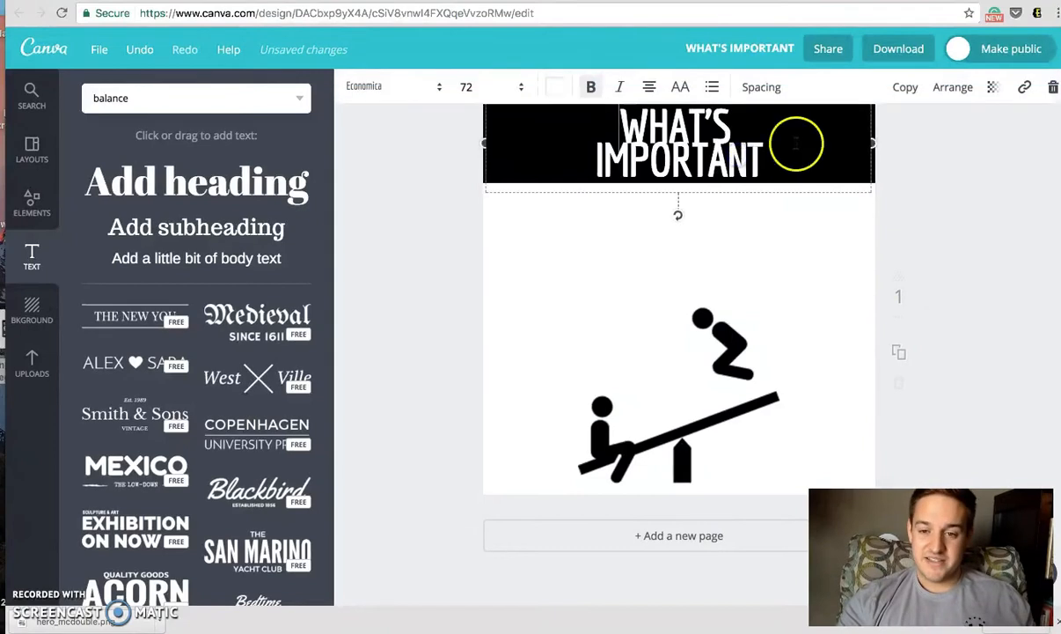
left_click(908, 89)
left_click_drag(743, 141, 635, 237)
left_click(558, 86)
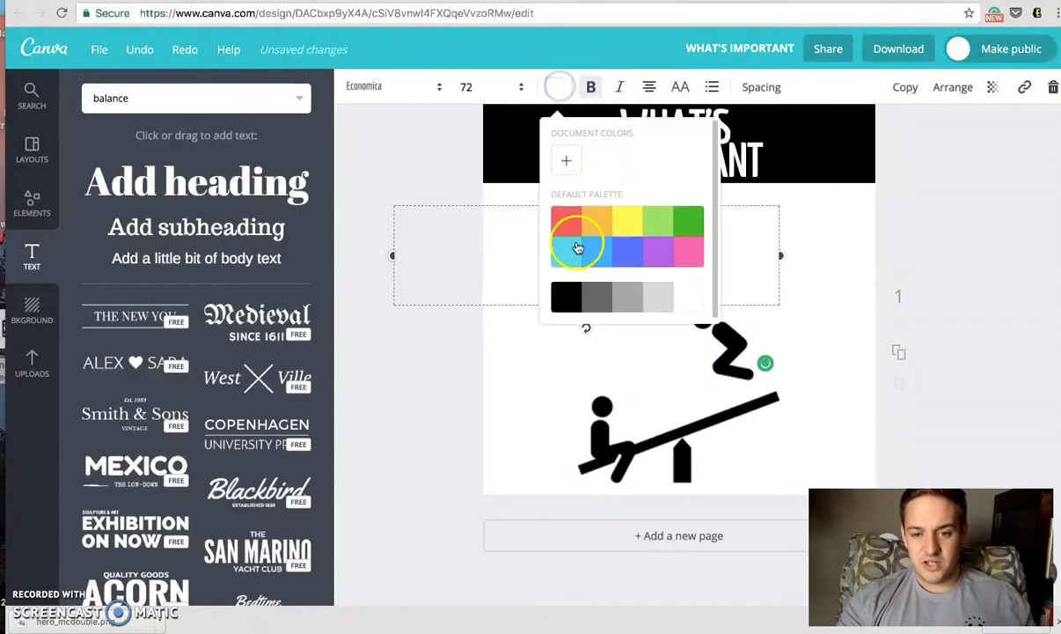
left_click(569, 297)
Set the black heading's font size to 48, narrow its text box and place it on the page's left half under the banner
left_click(490, 87)
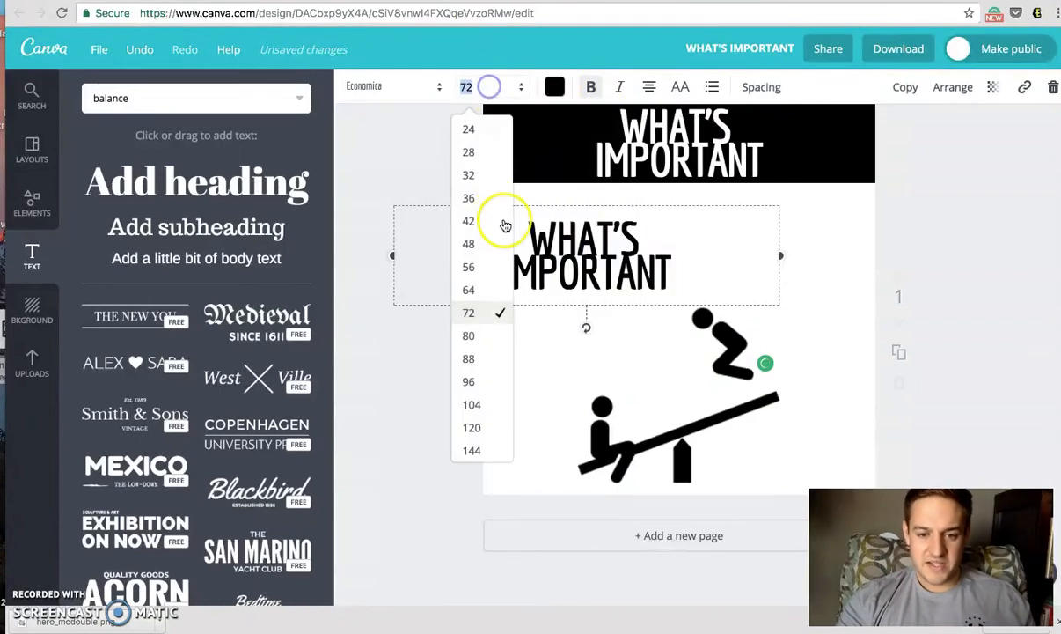
left_click(483, 246)
left_click(372, 171)
left_click(575, 242)
left_click_drag(393, 238, 566, 246)
left_click(806, 237)
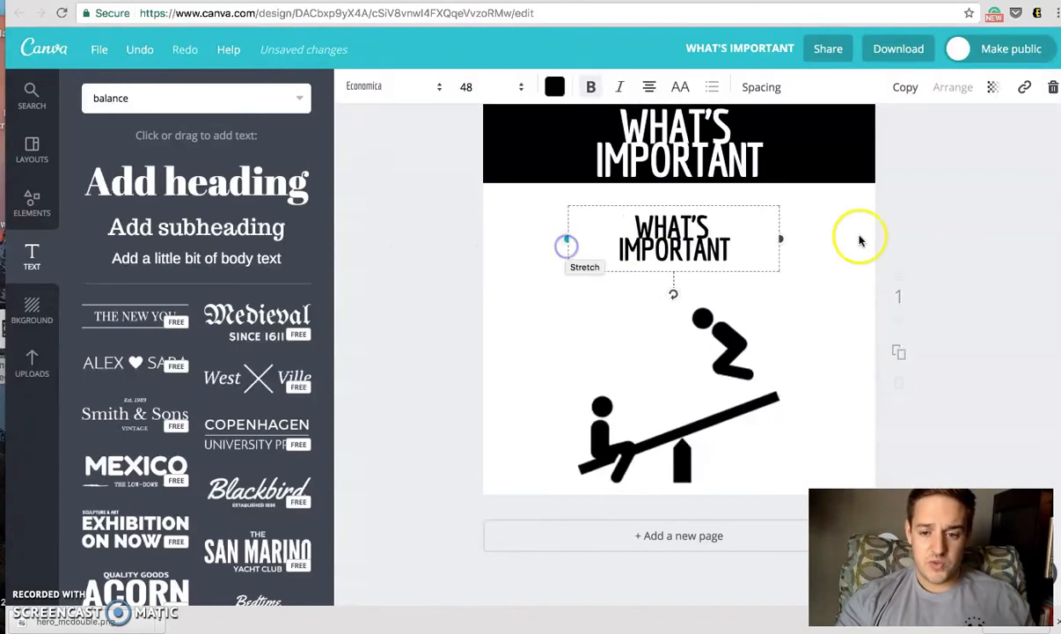
left_click_drag(691, 244, 607, 237)
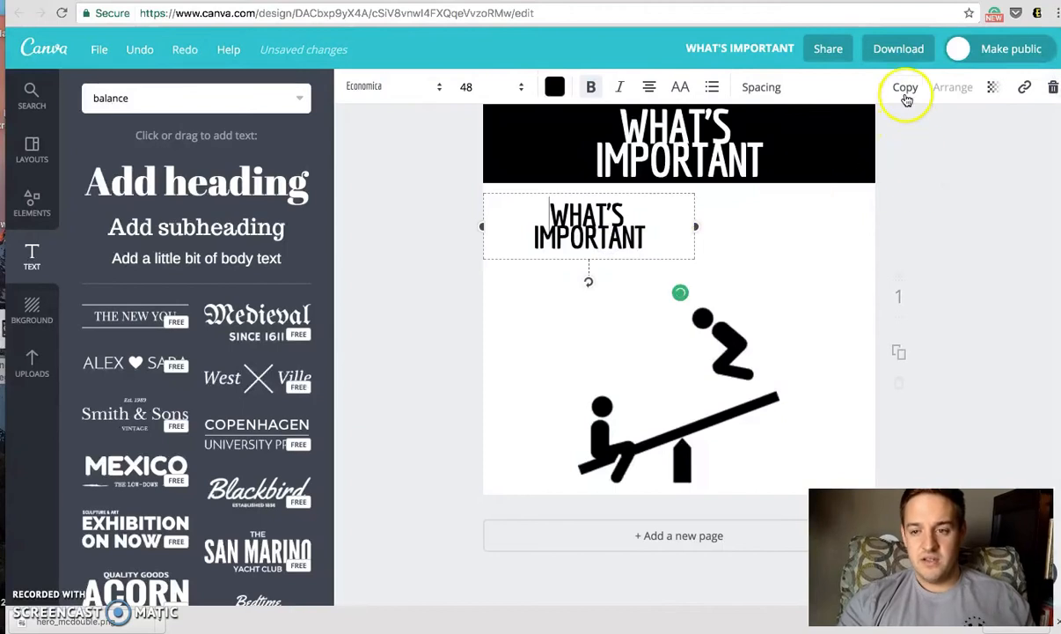
Duplicate the small black heading, place the copy on the page's right half and change its text to "WHAT'S NOT IMPORTANT"
left_click(904, 87)
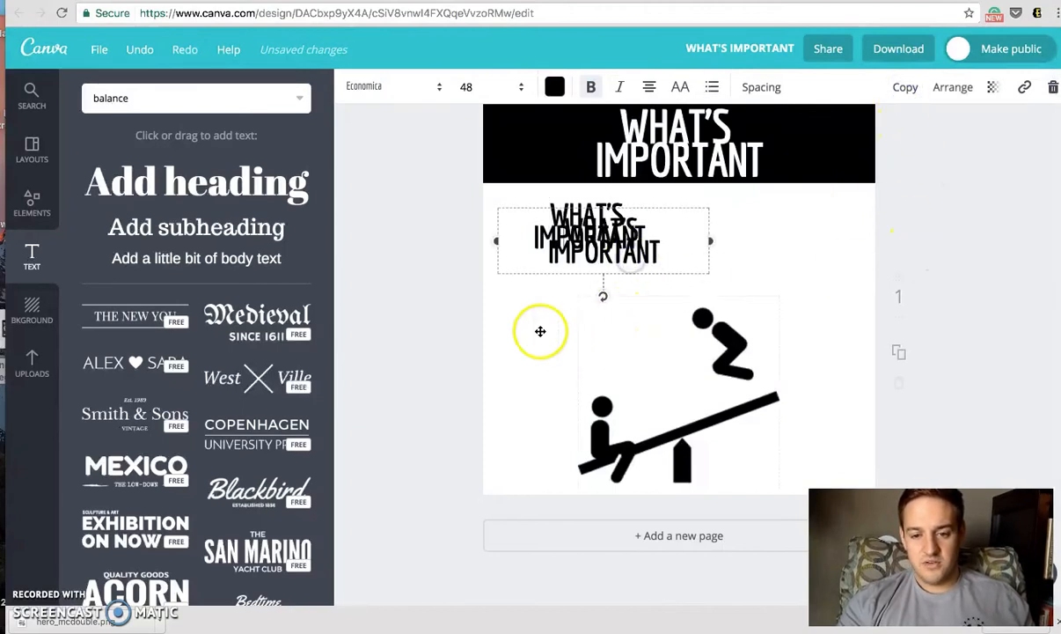
left_click_drag(609, 243, 764, 222)
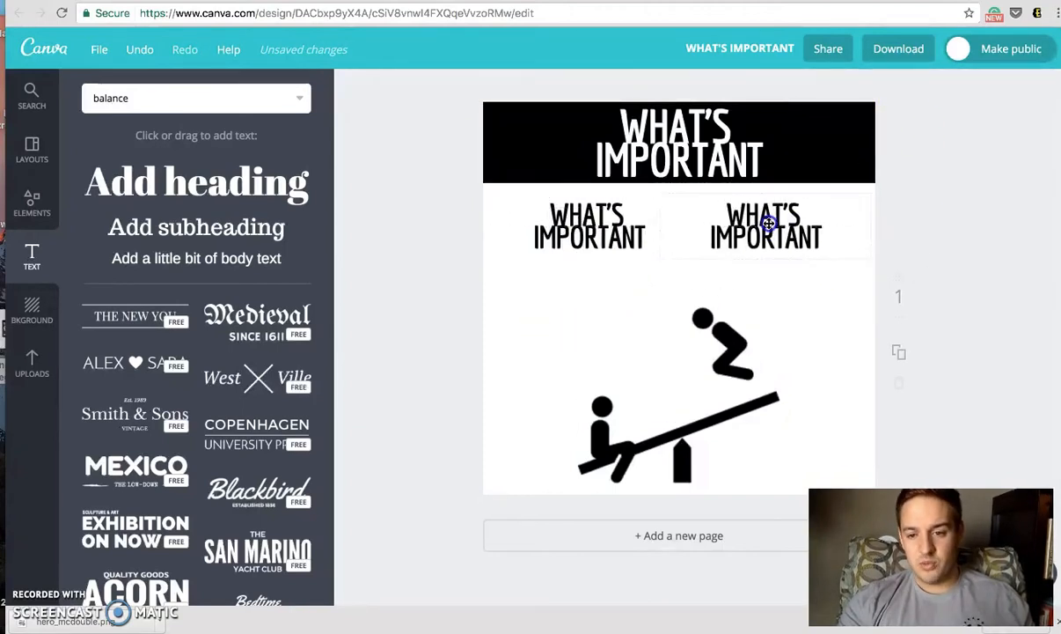
left_click(824, 223)
type("NOT")
left_click(956, 174)
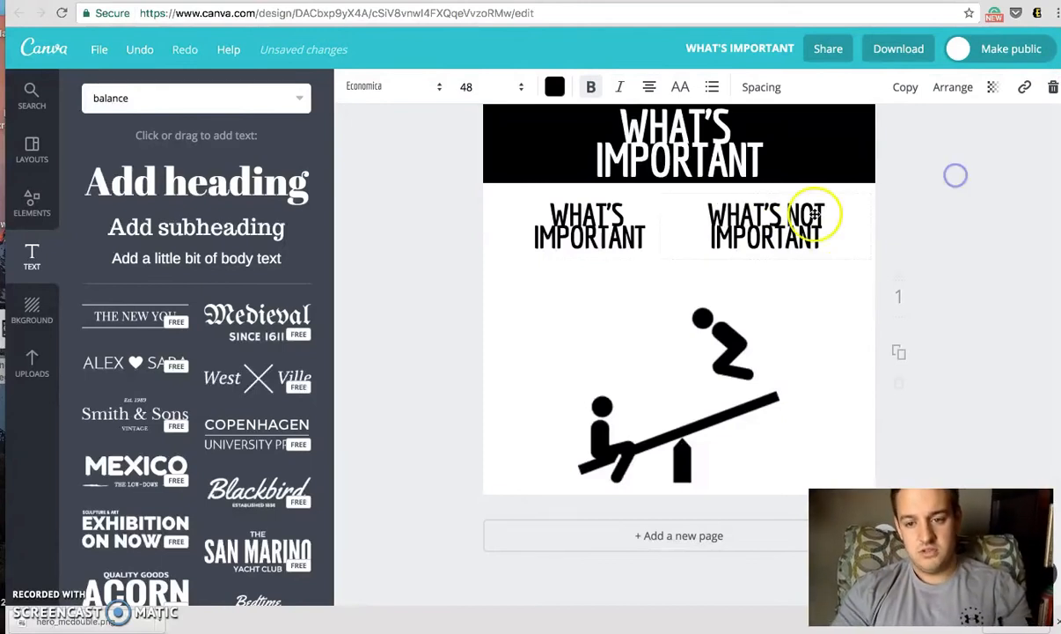
left_click(774, 225)
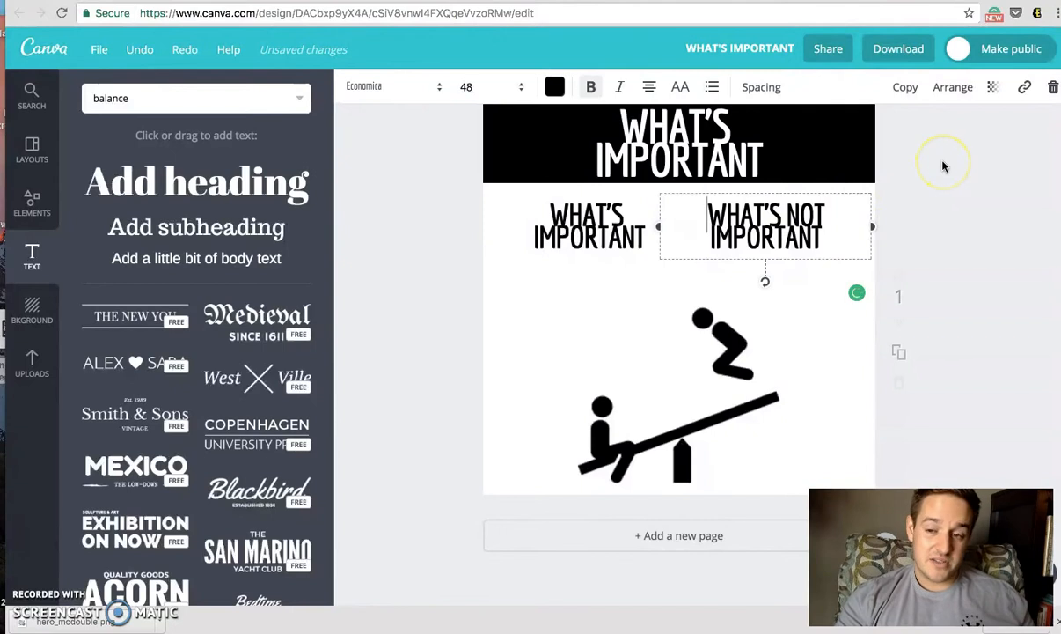
Narrow the "WHAT'S NOT IMPORTANT" text box from its left side and fine-tune the positions of the seesaw image and banner heading
left_click_drag(788, 213, 787, 218)
left_click_drag(661, 226, 678, 225)
left_click_drag(685, 444, 685, 446)
mouse_move(665, 156)
left_mouse_down()
mouse_move(686, 154)
mouse_move(661, 157)
mouse_move(673, 156)
left_mouse_up()
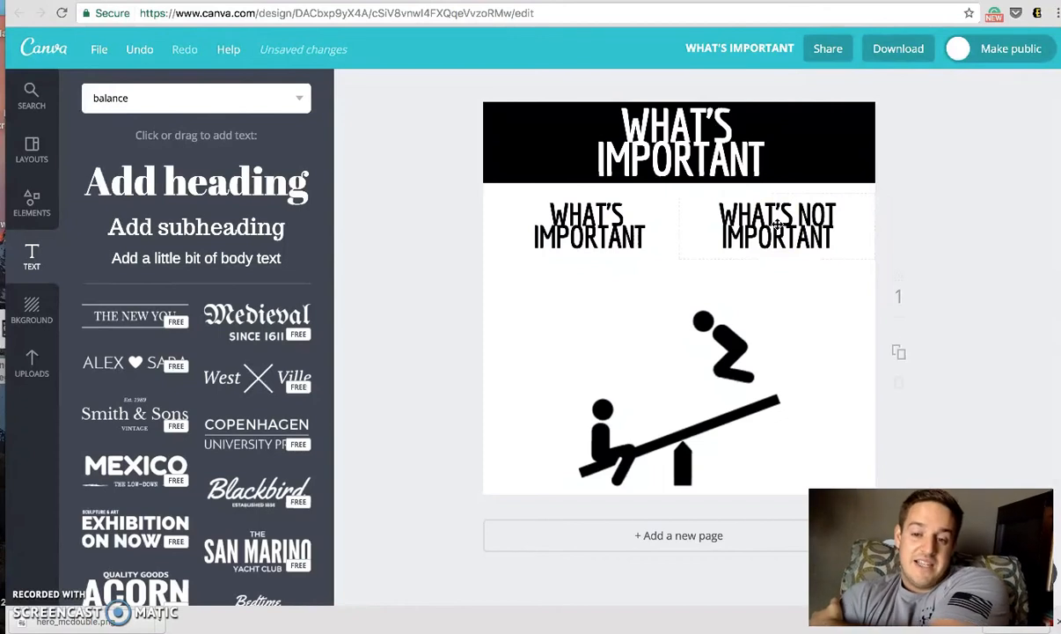
Switch to the masonfit.com post preview and examine the Wendy's and Taco Bell infographics as layout examples
left_click(675, 79)
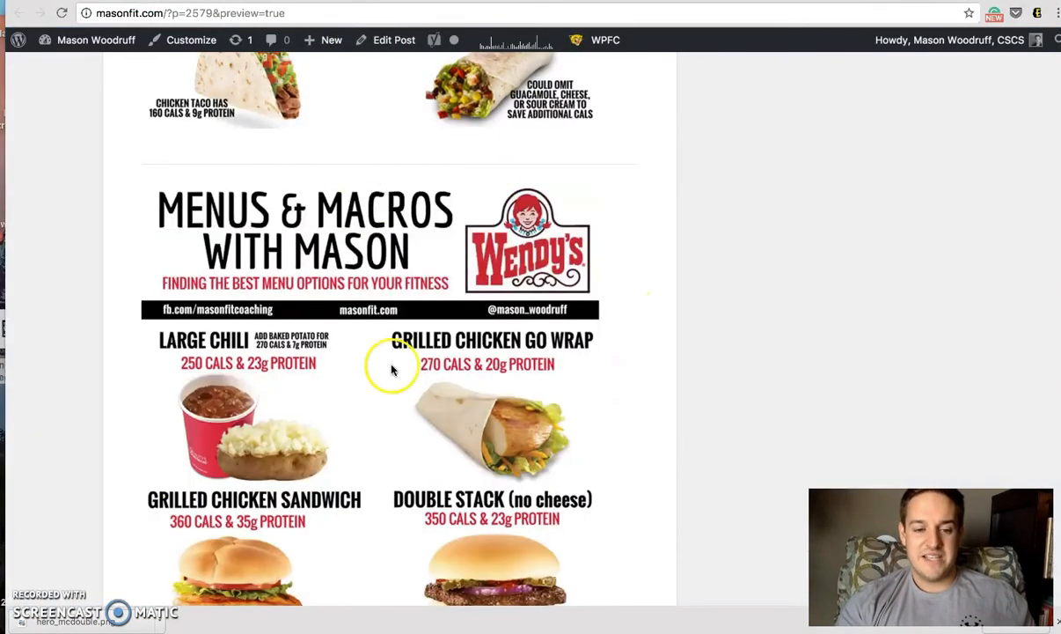
scroll(379, 360, "down", 3)
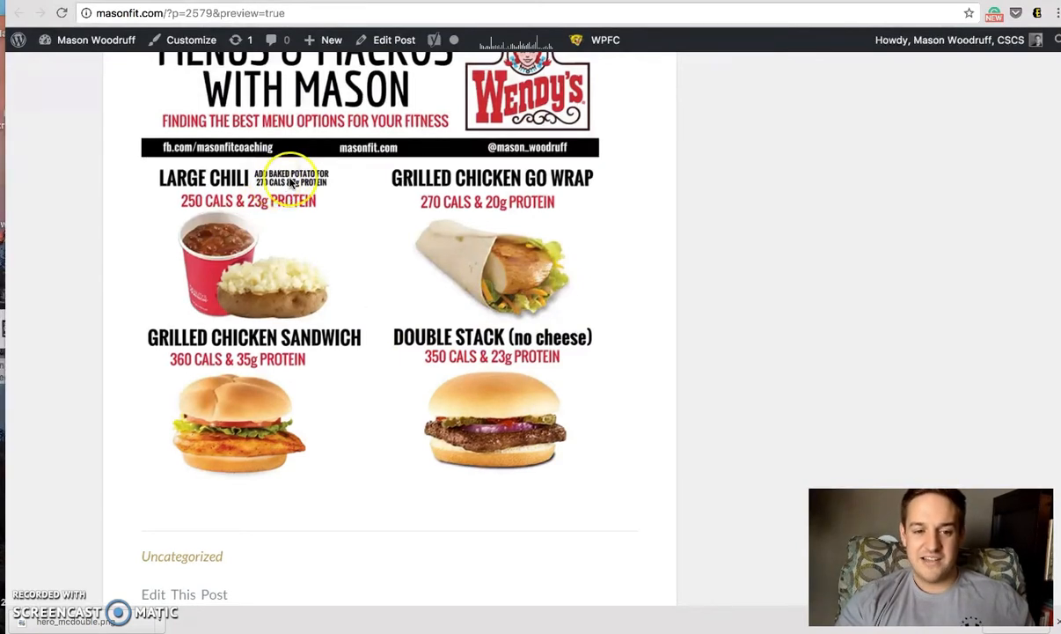
scroll(291, 181, "down", 3)
scroll(290, 181, "up", 9)
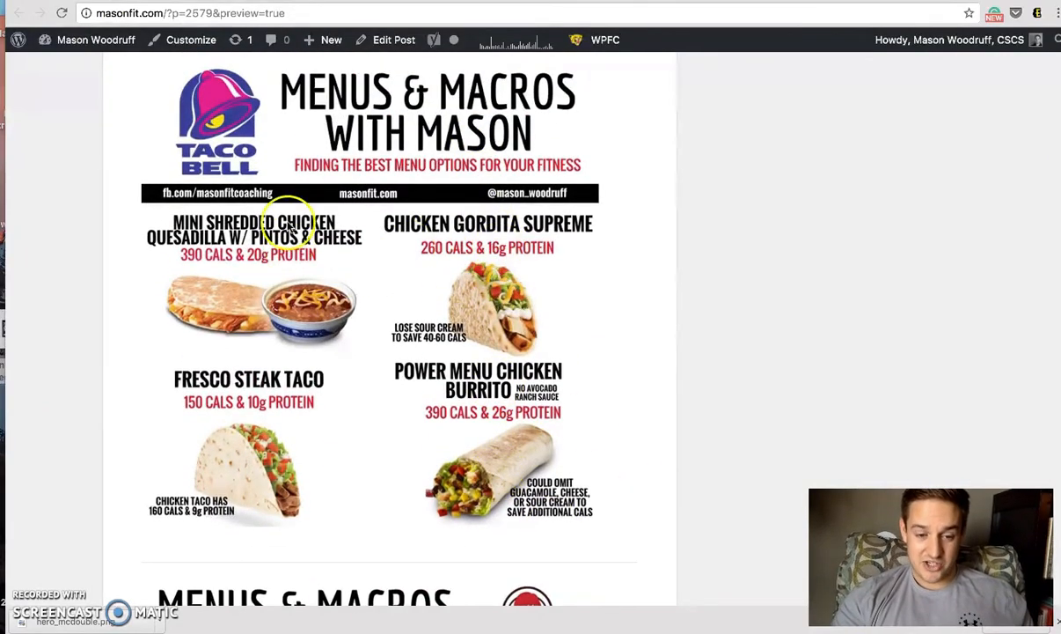
scroll(563, 184, "up", 3)
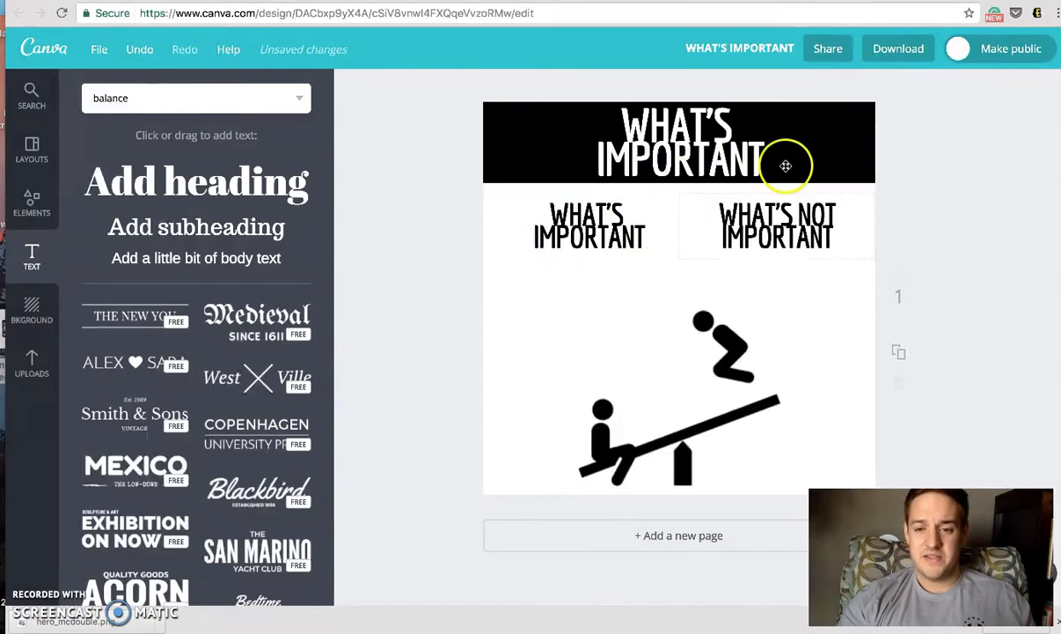
Back in the Canva design, duplicate the white banner heading, shift the copy to the banner's right side and set its font size to 24
left_click(716, 153)
left_click(902, 92)
left_click_drag(683, 168, 790, 172)
left_click(472, 88)
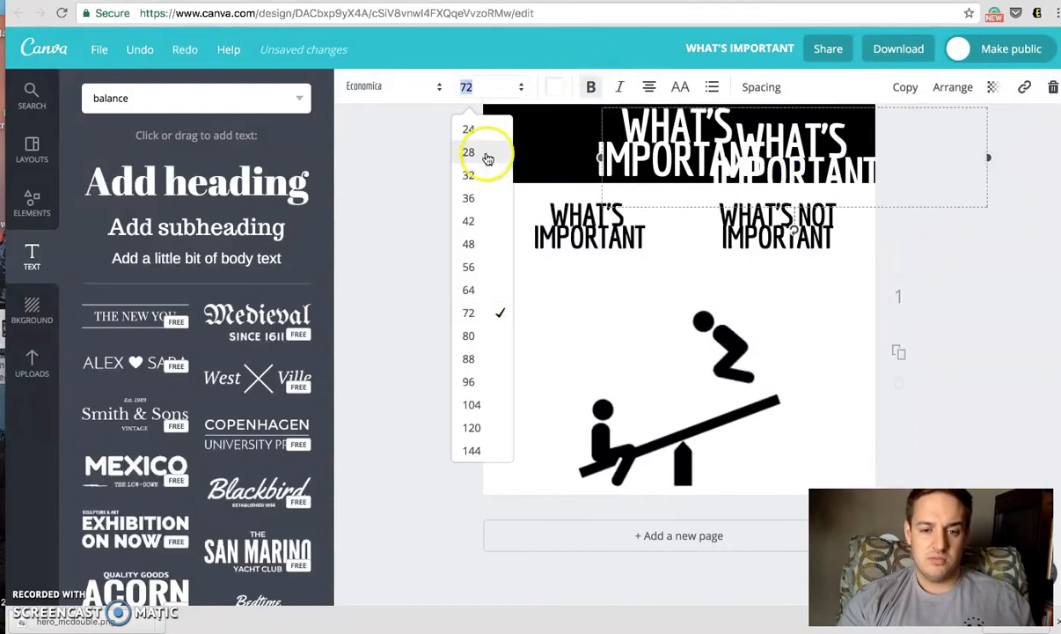
left_click(486, 155)
left_click(472, 87)
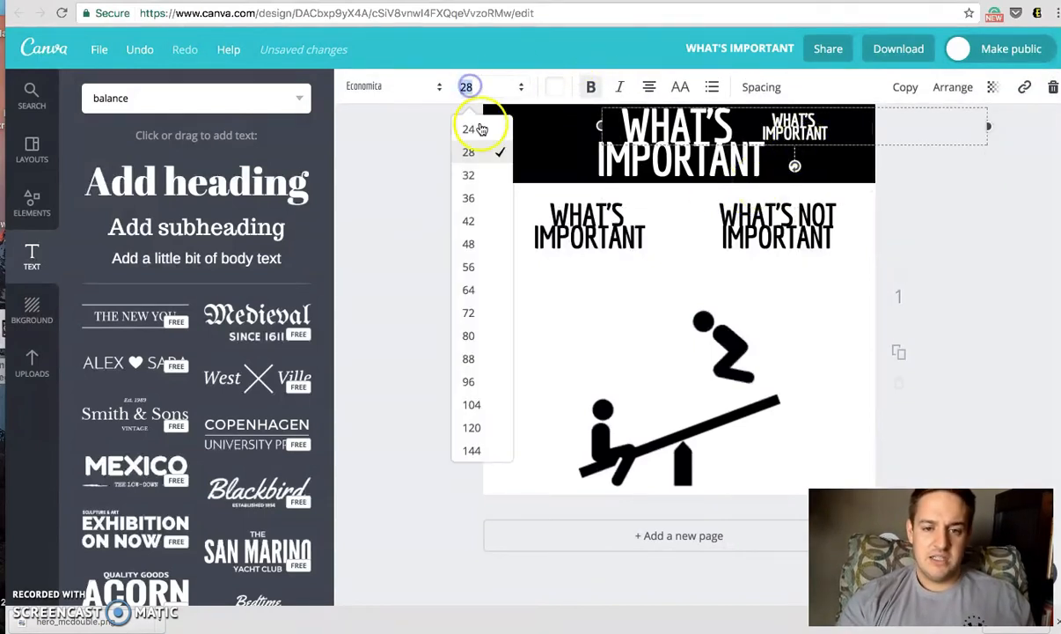
left_click(471, 130)
Replace the small white copy's text with the author's social media handle and move it toward the banner's right edge
left_click_drag(795, 119, 972, 148)
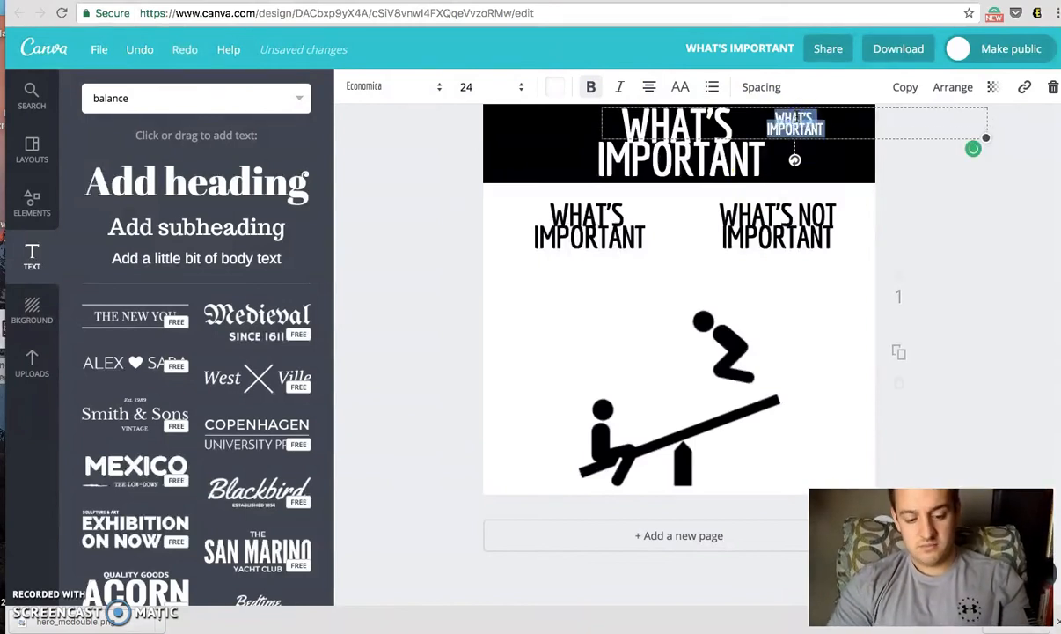
type("@MASON")
left_click_drag(794, 118, 850, 115)
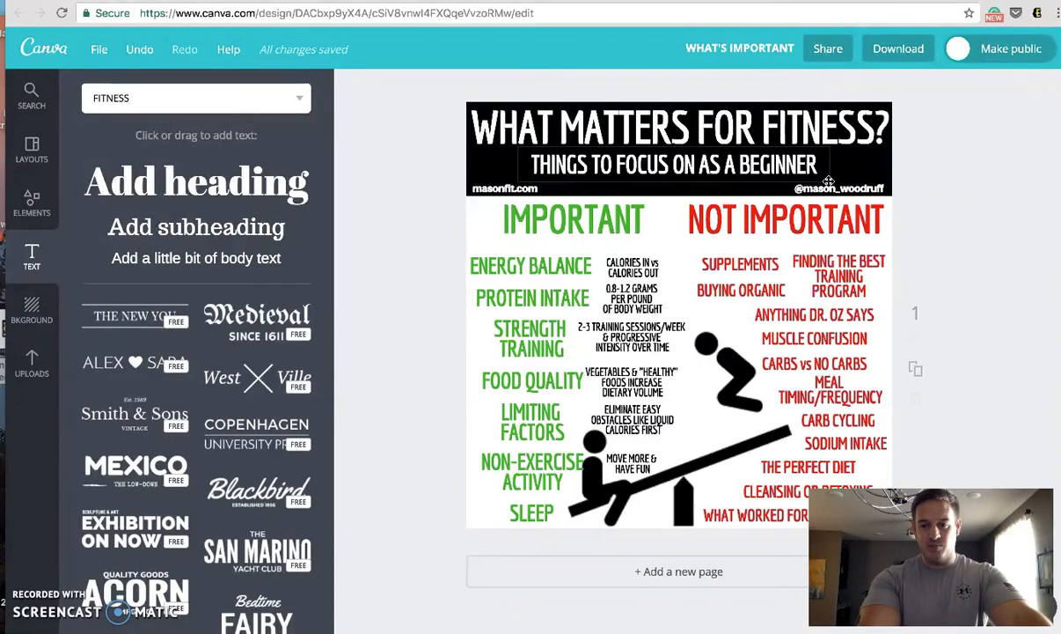
left_click(890, 177)
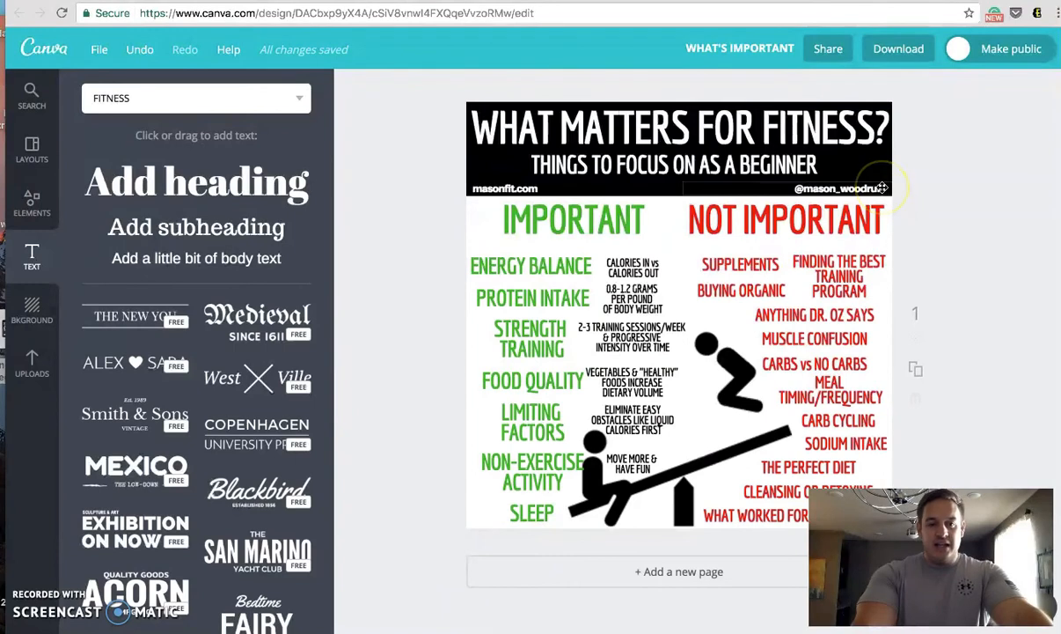
left_click(867, 189)
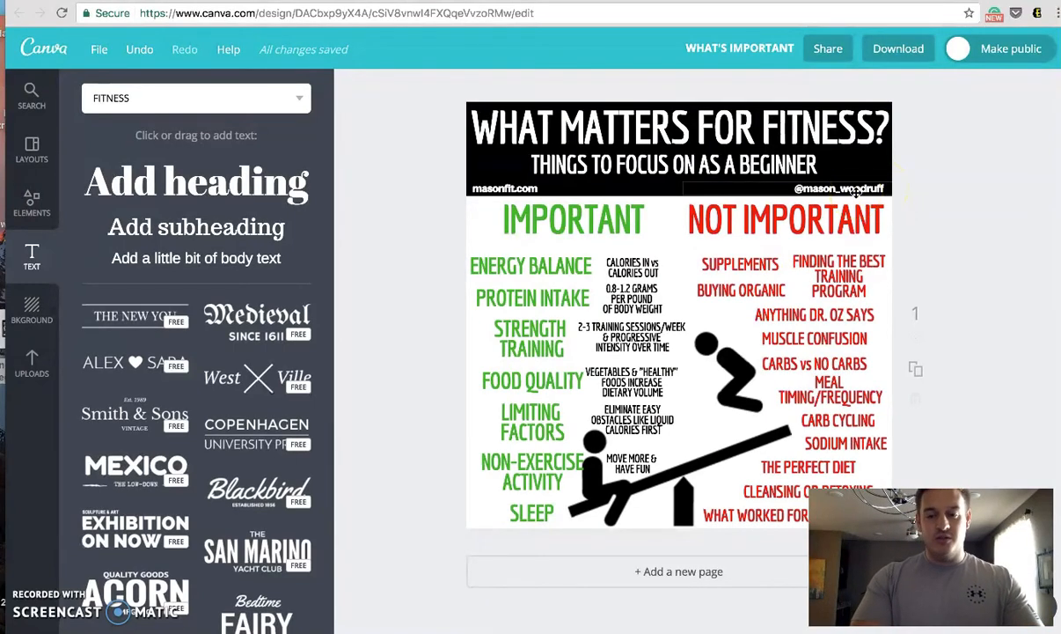
left_click(718, 466)
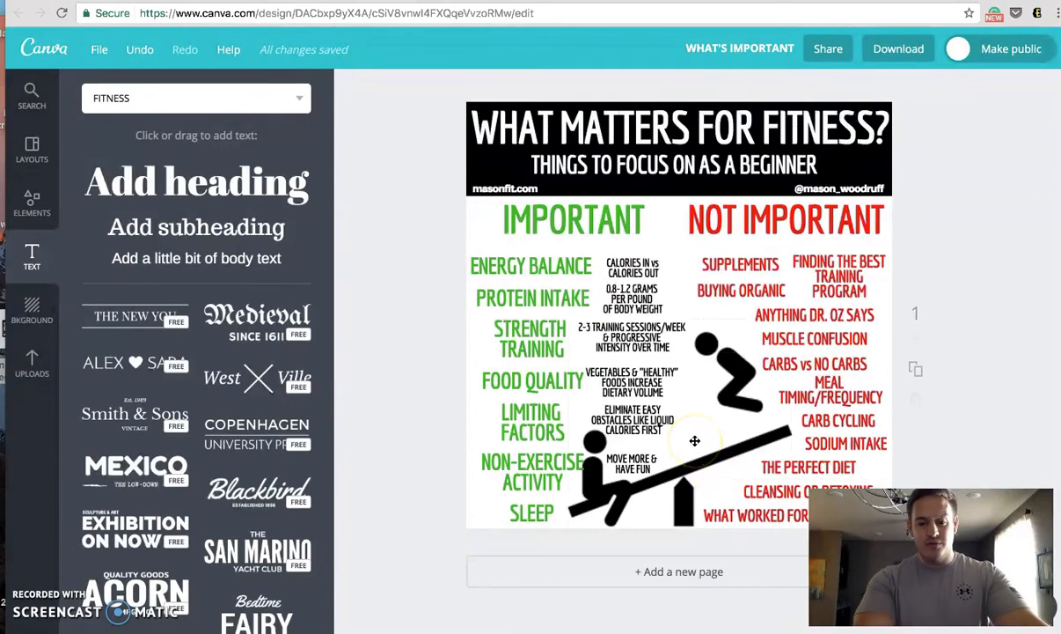
left_click(921, 206)
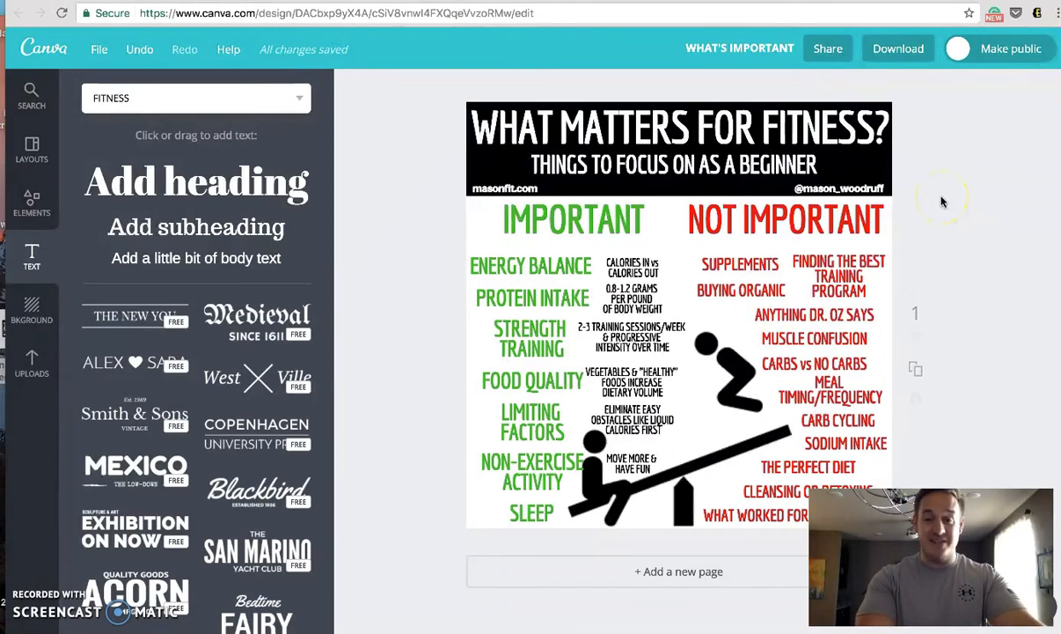
left_click(934, 203)
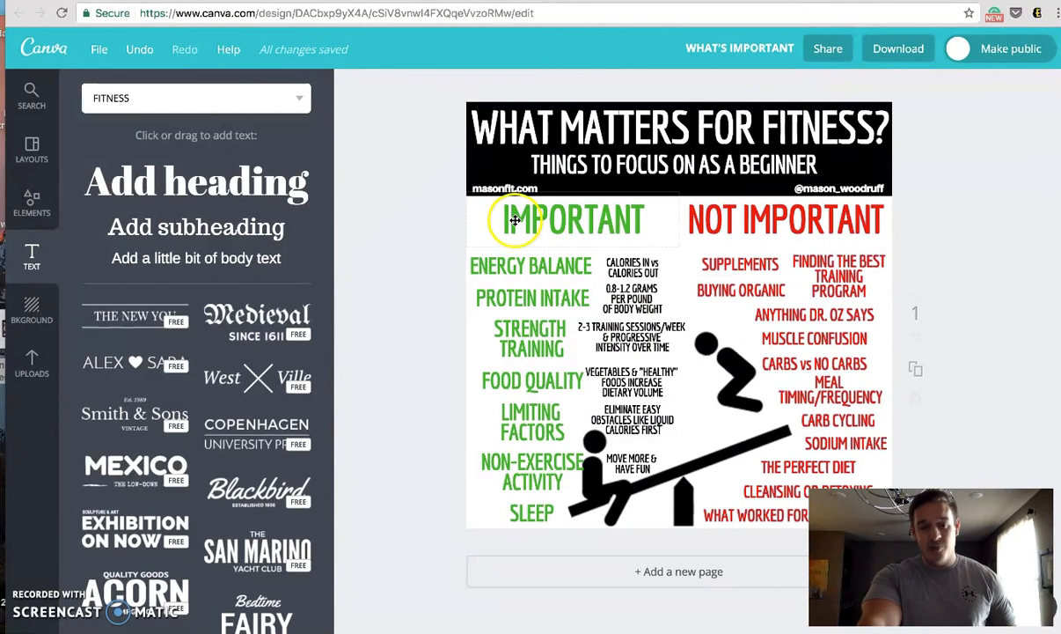
left_click(417, 124)
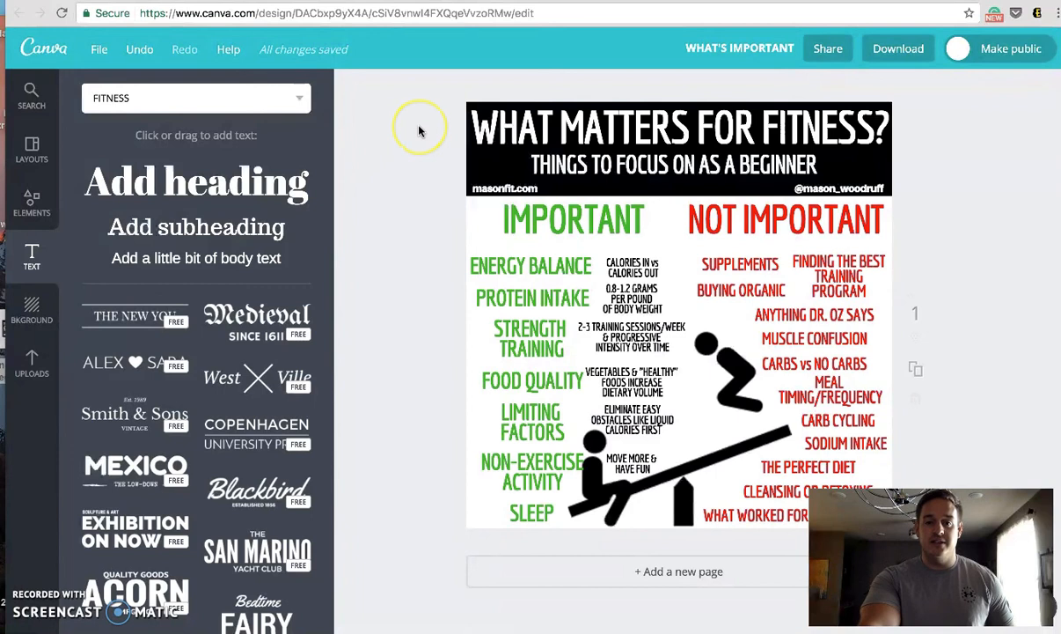